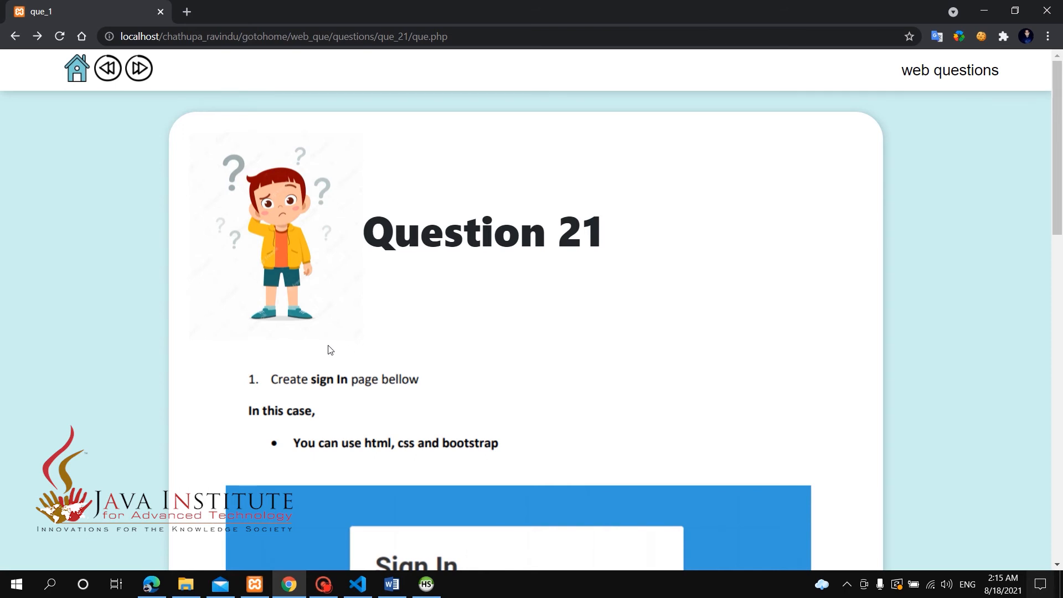
{"action": "scroll", "coordinate": [340, 342], "scroll_direction": "down", "scroll_amount": 2}
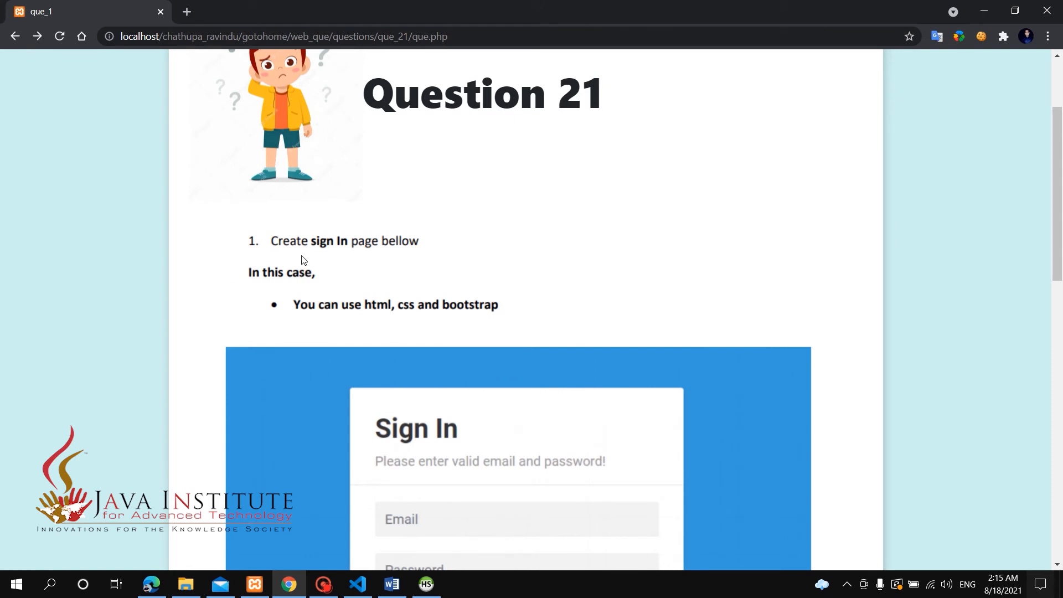
{"action": "scroll", "coordinate": [282, 288], "scroll_direction": "down", "scroll_amount": 2}
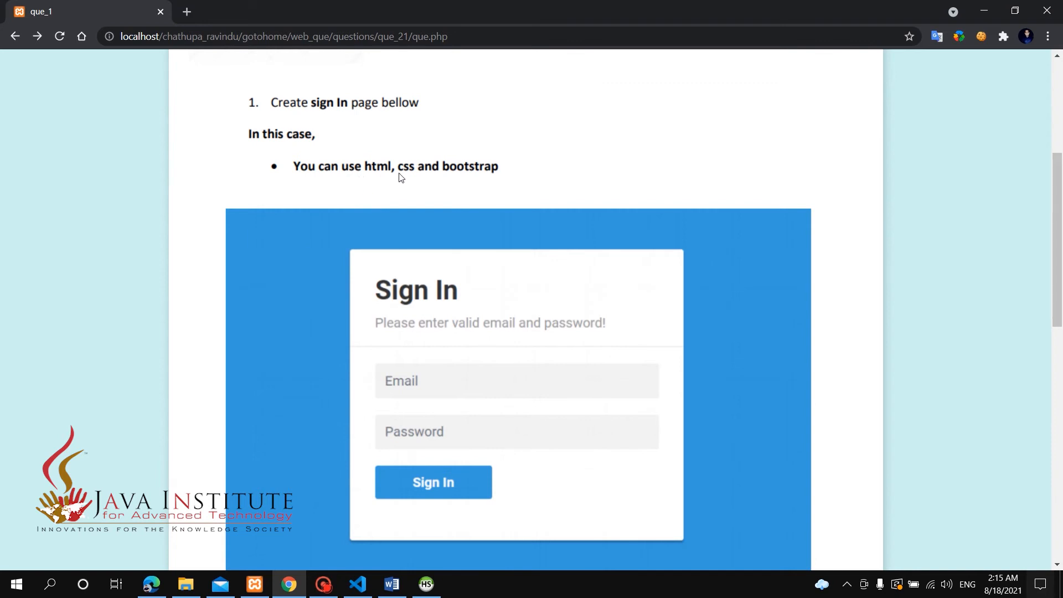
{"action": "scroll", "coordinate": [399, 176], "scroll_direction": "down", "scroll_amount": 2}
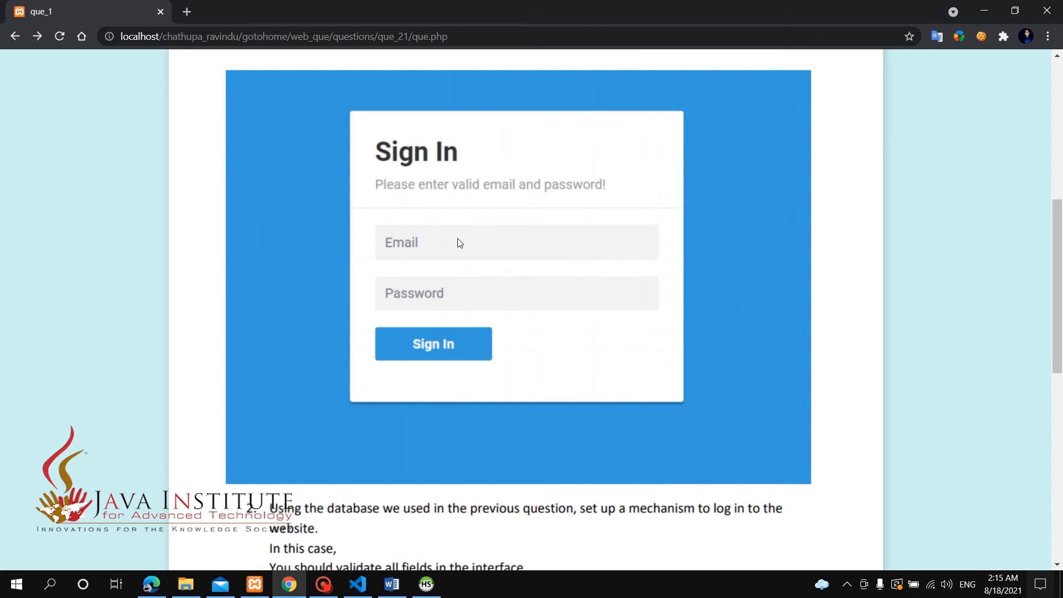
{"action": "scroll", "coordinate": [458, 242], "scroll_direction": "down", "scroll_amount": 2}
{"action": "scroll", "coordinate": [458, 243], "scroll_direction": "up", "scroll_amount": 3}
{"action": "scroll", "coordinate": [457, 243], "scroll_direction": "up", "scroll_amount": 2}
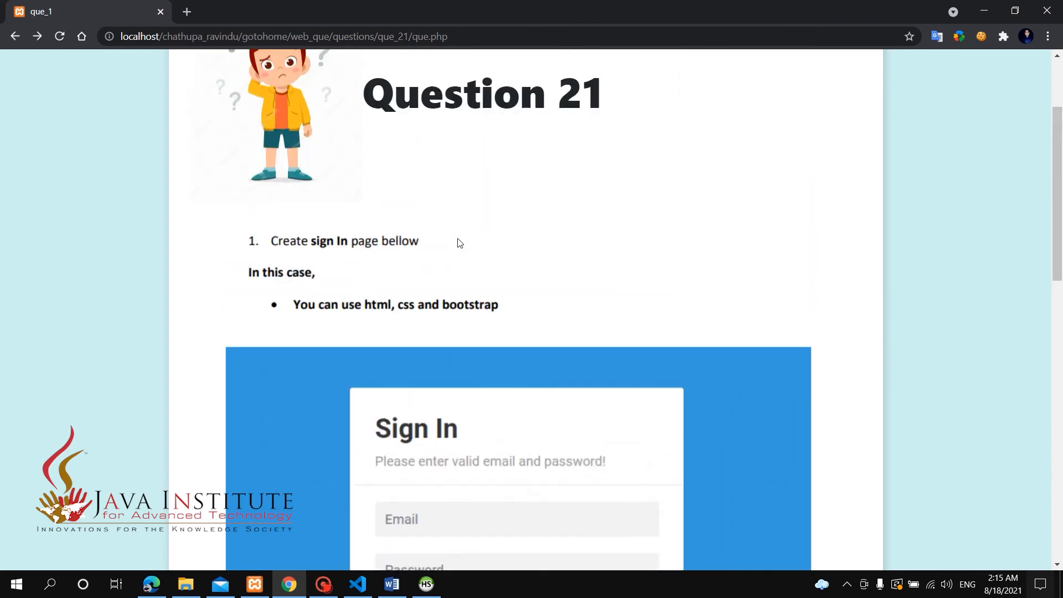
{"action": "scroll", "coordinate": [424, 310], "scroll_direction": "down", "scroll_amount": 2}
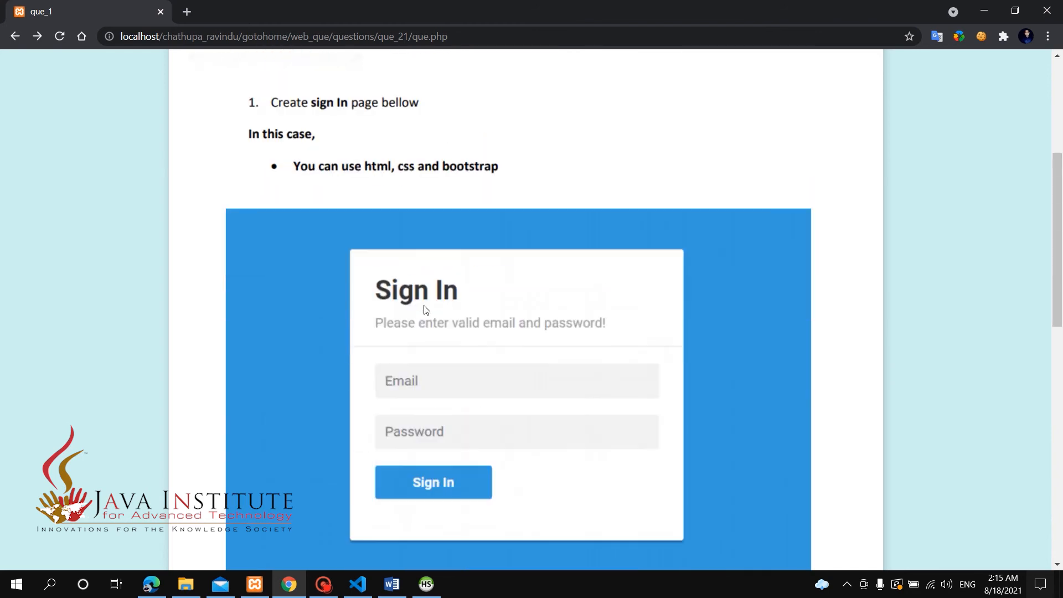
{"action": "scroll", "coordinate": [425, 310], "scroll_direction": "down", "scroll_amount": 2}
{"action": "scroll", "coordinate": [424, 311], "scroll_direction": "down", "scroll_amount": 2}
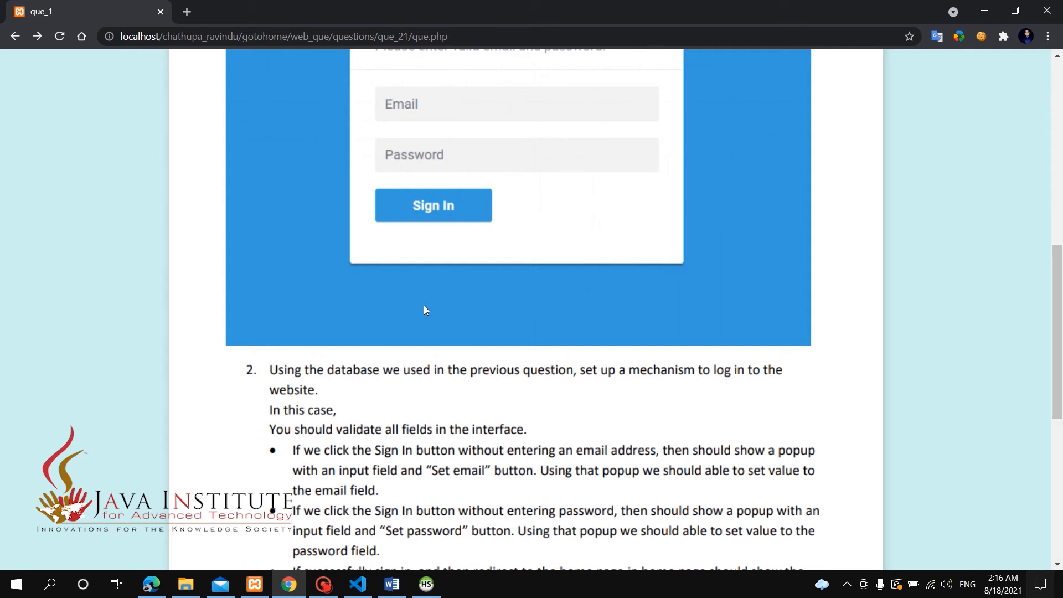
{"action": "scroll", "coordinate": [425, 312], "scroll_direction": "down", "scroll_amount": 4}
{"action": "scroll", "coordinate": [432, 334], "scroll_direction": "up", "scroll_amount": 2}
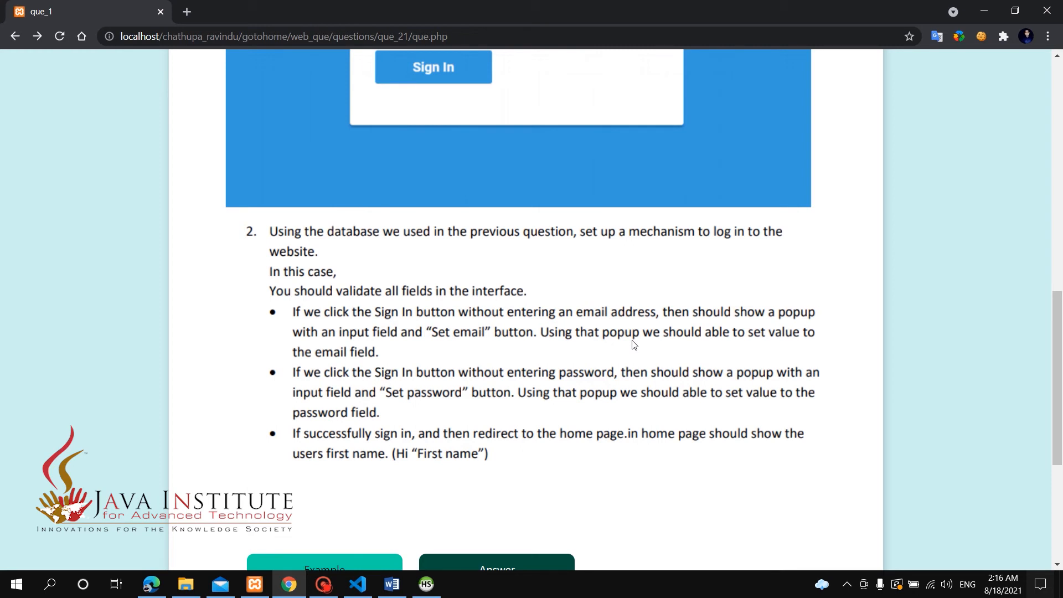
{"action": "scroll", "coordinate": [633, 345], "scroll_direction": "down", "scroll_amount": 2}
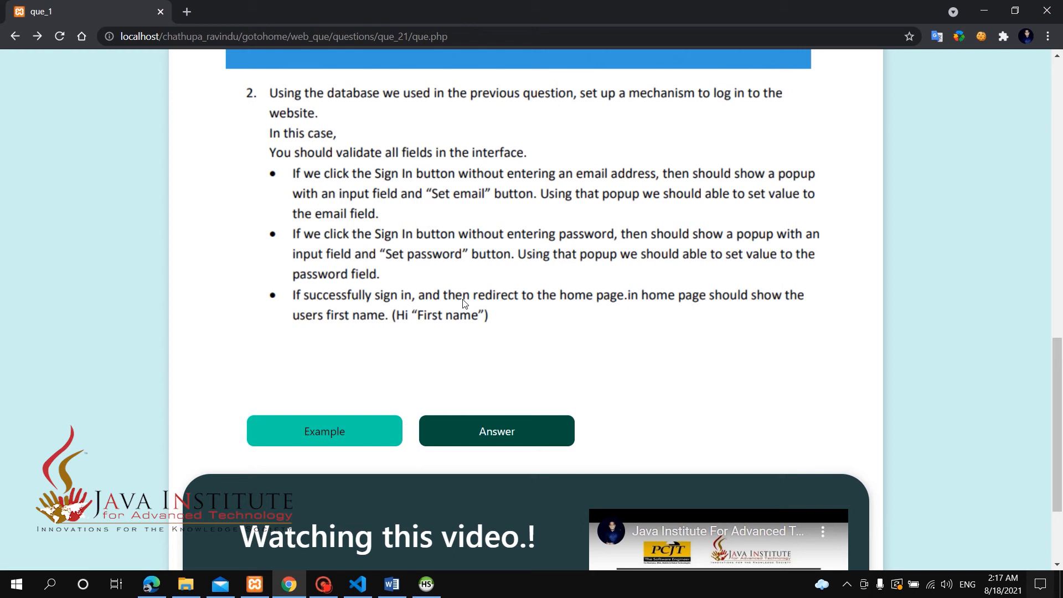
Load the answer's sign-in page, briefly inspect its elements in DevTools, and reload it
{"action": "left_click", "coordinate": [507, 433]}
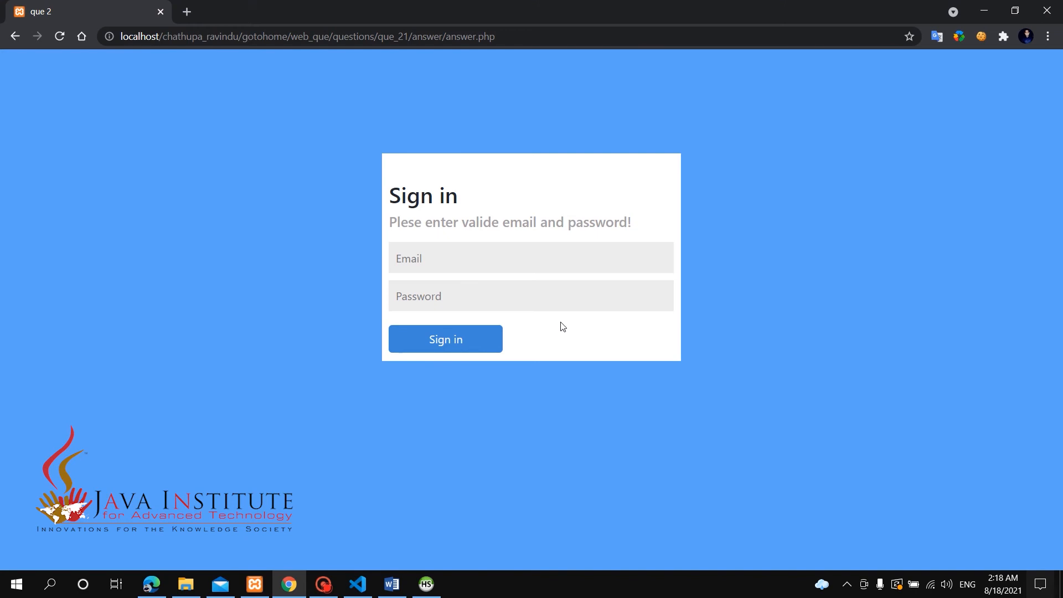
{"action": "right_click", "coordinate": [780, 181]}
{"action": "left_click", "coordinate": [890, 393]}
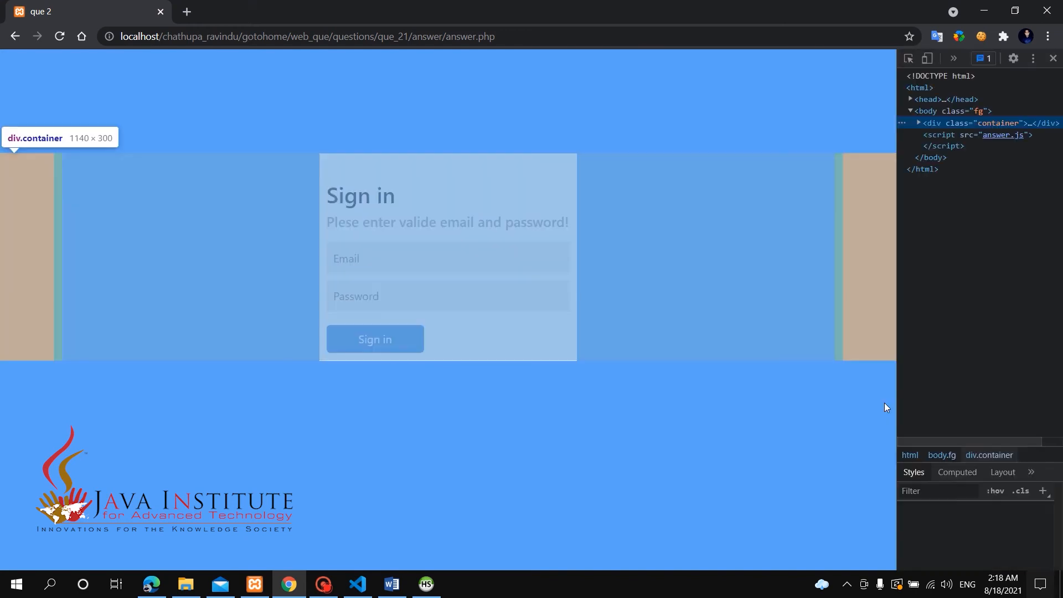
{"action": "mouse_move", "coordinate": [896, 313]}
{"action": "left_mouse_down"}
{"action": "mouse_move", "coordinate": [167, 304]}
{"action": "mouse_move", "coordinate": [898, 332]}
{"action": "left_mouse_up"}
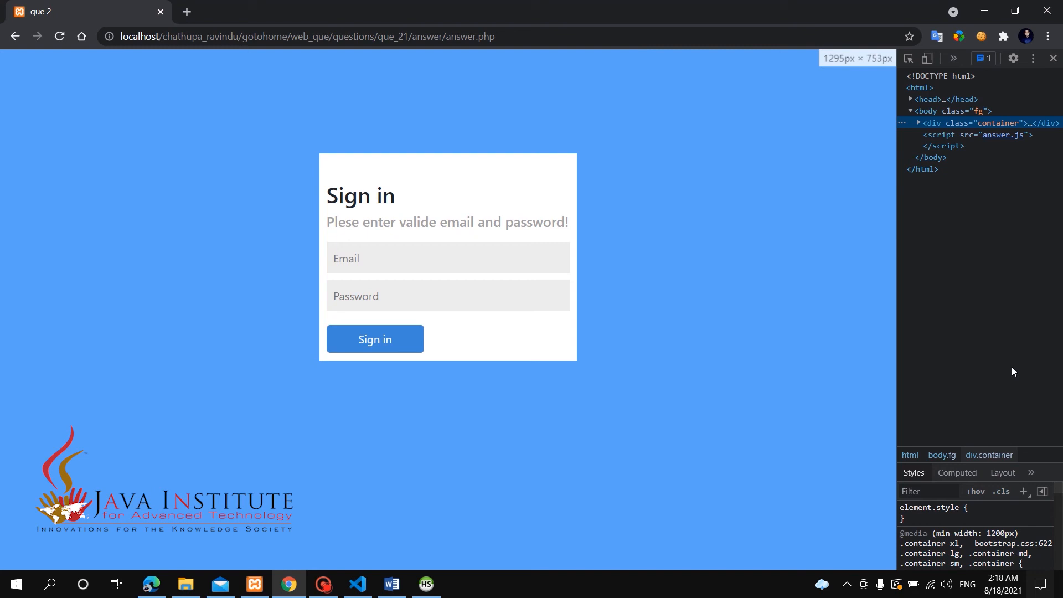
{"action": "left_click", "coordinate": [1054, 59]}
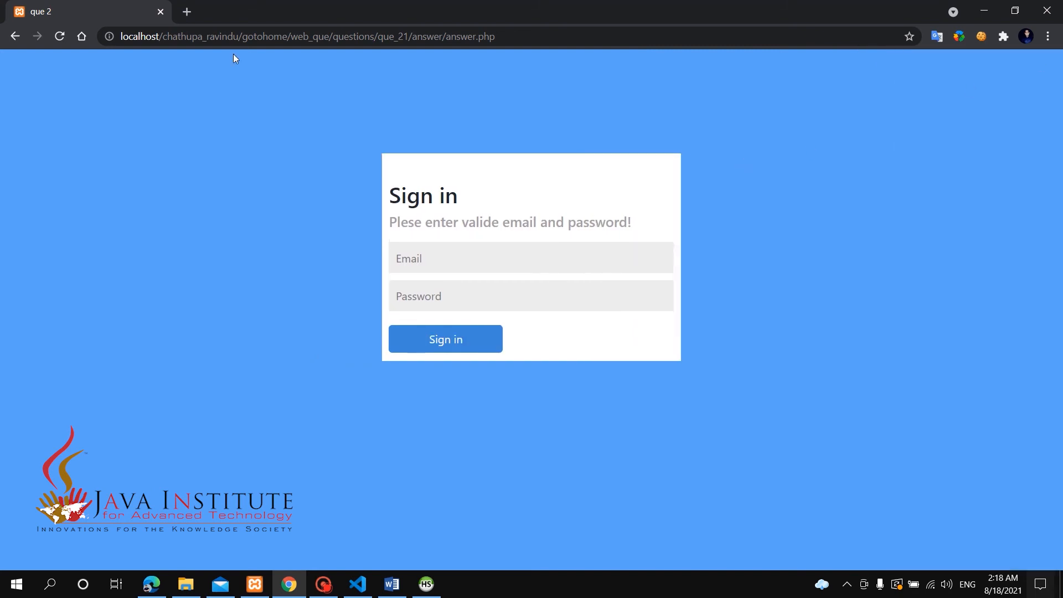
{"action": "left_click", "coordinate": [60, 36]}
Check the two stored accounts in HeidiSQL's users table, then minimize HeidiSQL
{"action": "left_click", "coordinate": [427, 584]}
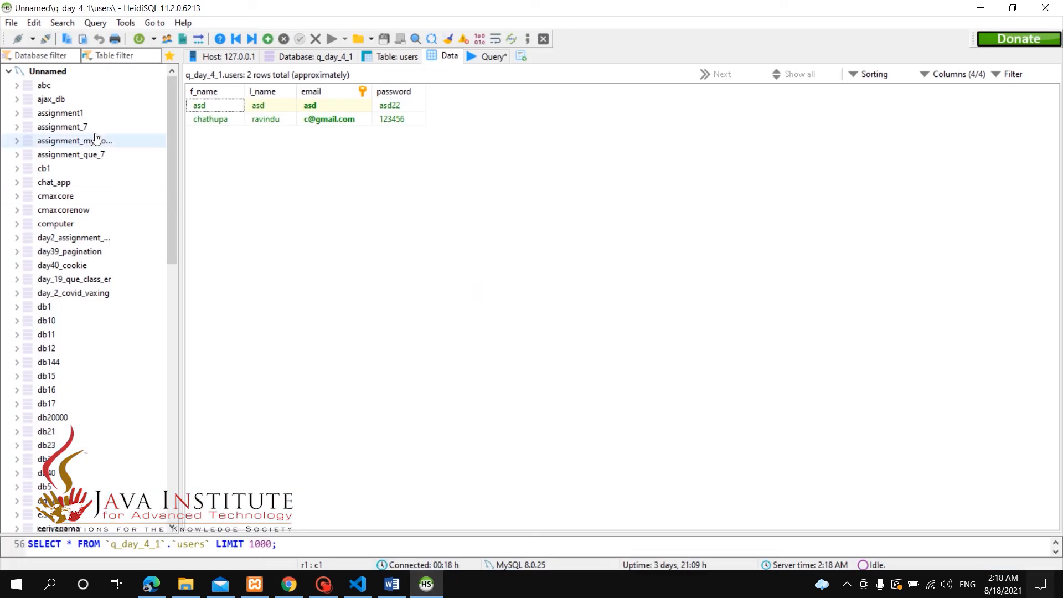
{"action": "scroll", "coordinate": [83, 142], "scroll_direction": "down", "scroll_amount": 5}
{"action": "scroll", "coordinate": [92, 178], "scroll_direction": "down", "scroll_amount": 5}
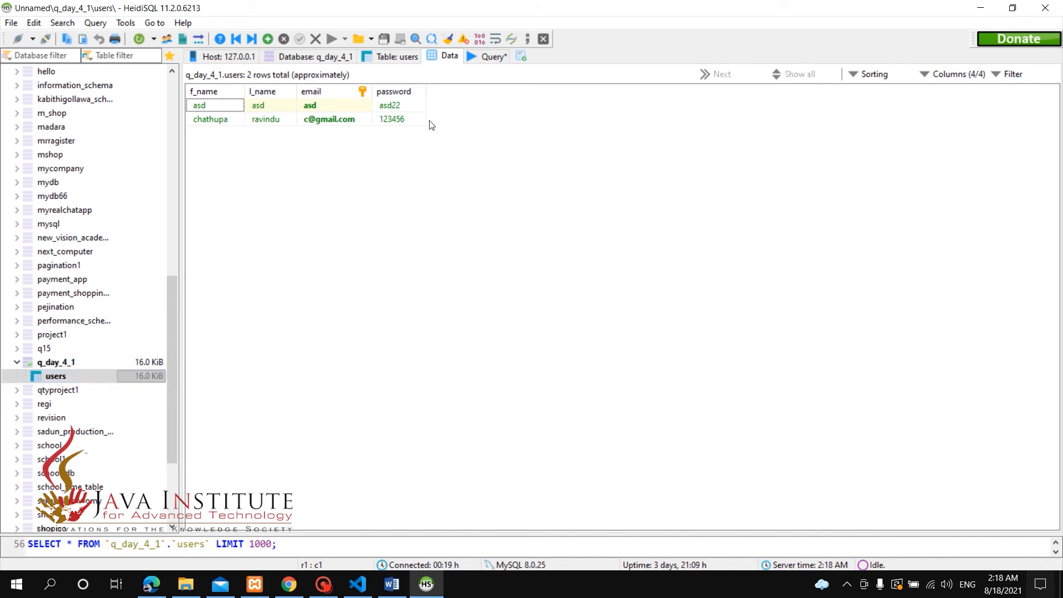
{"action": "left_click_drag", "start_coordinate": [494, 135], "coordinate": [212, 126]}
{"action": "left_click", "coordinate": [254, 163]}
{"action": "left_click", "coordinate": [982, 8]}
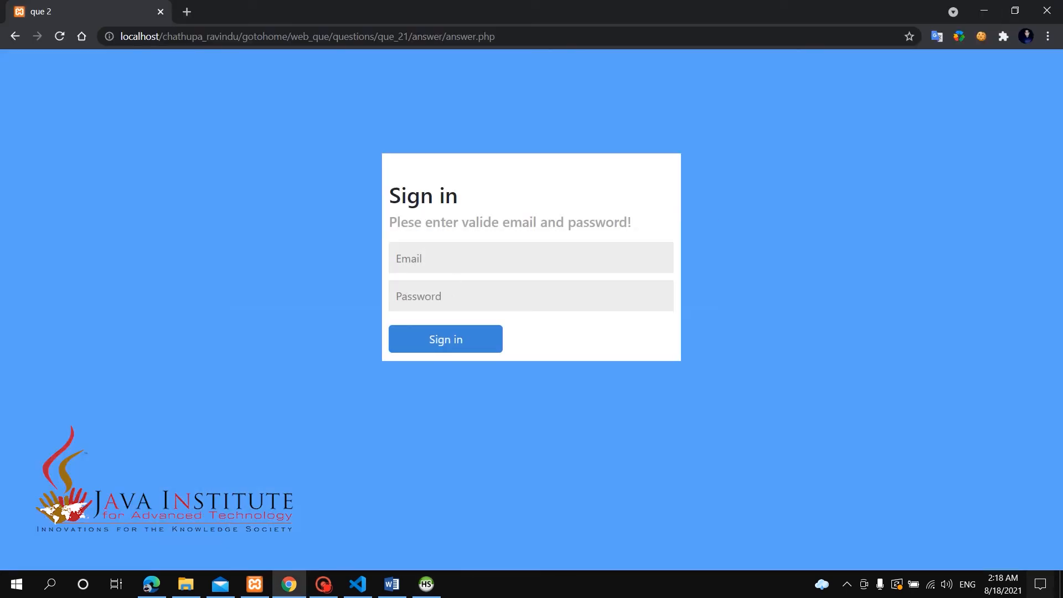
Submit the test email with an empty password, then answer the password prompt with 1234
{"action": "left_click", "coordinate": [446, 260]}
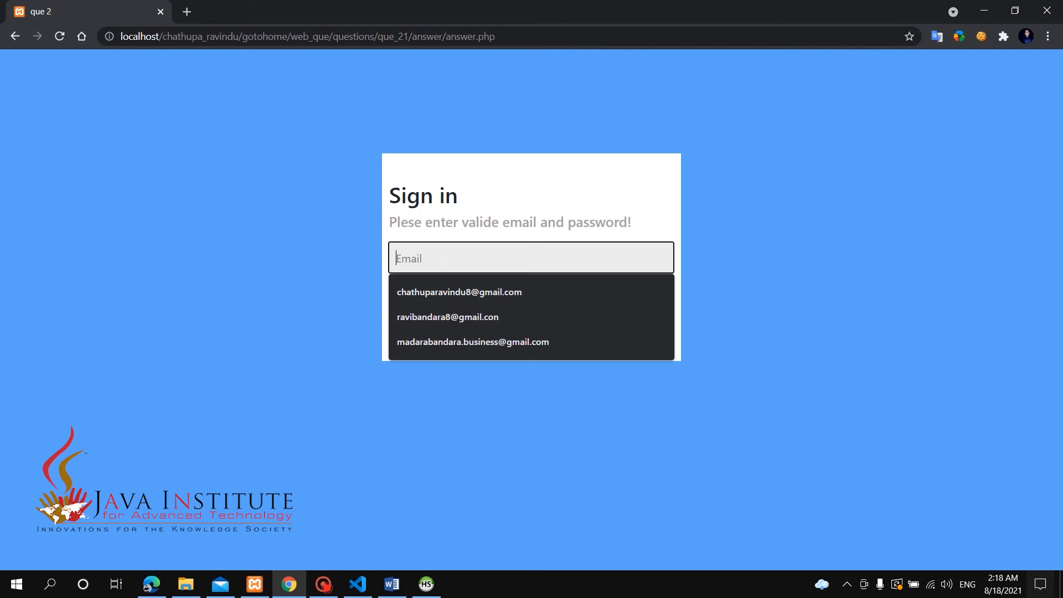
{"action": "type", "text": "c@"}
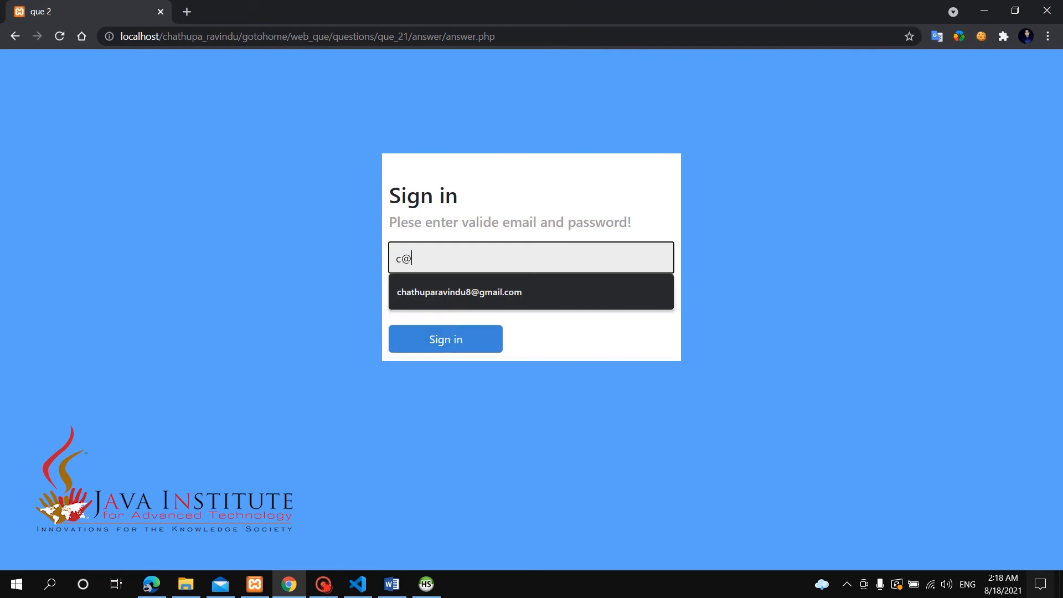
{"action": "type", "text": "gmail"}
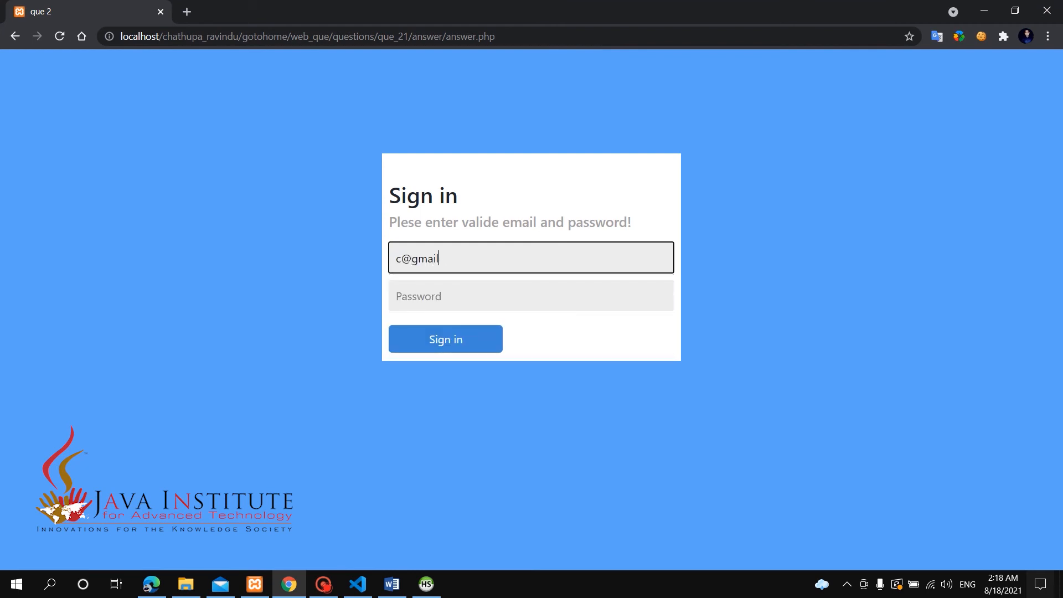
{"action": "type", "text": ".com"}
{"action": "left_click", "coordinate": [477, 345]}
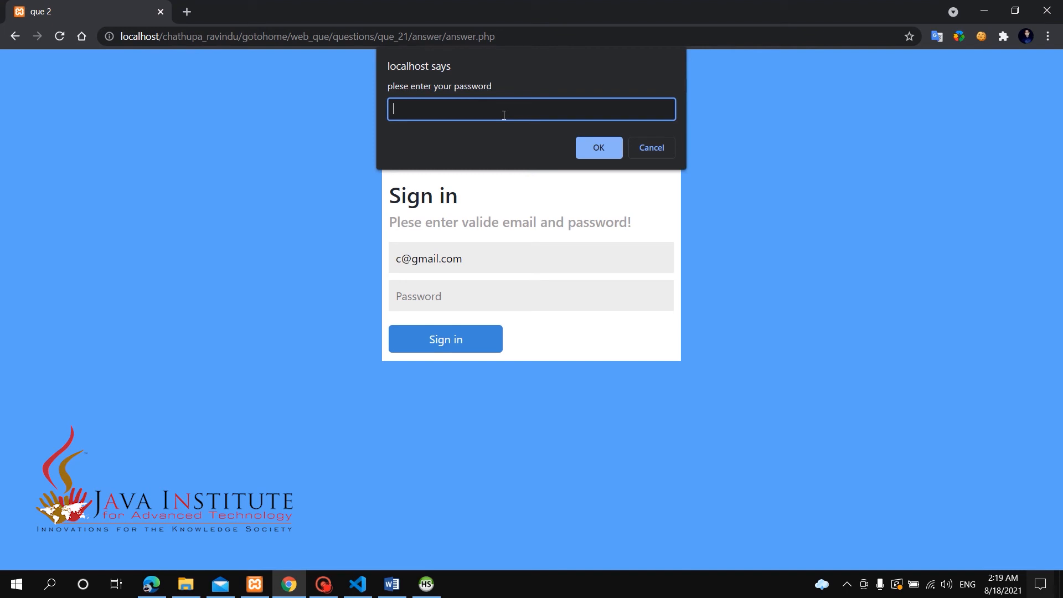
{"action": "type", "text": "1"}
{"action": "type", "text": "234"}
{"action": "left_click", "coordinate": [599, 147]}
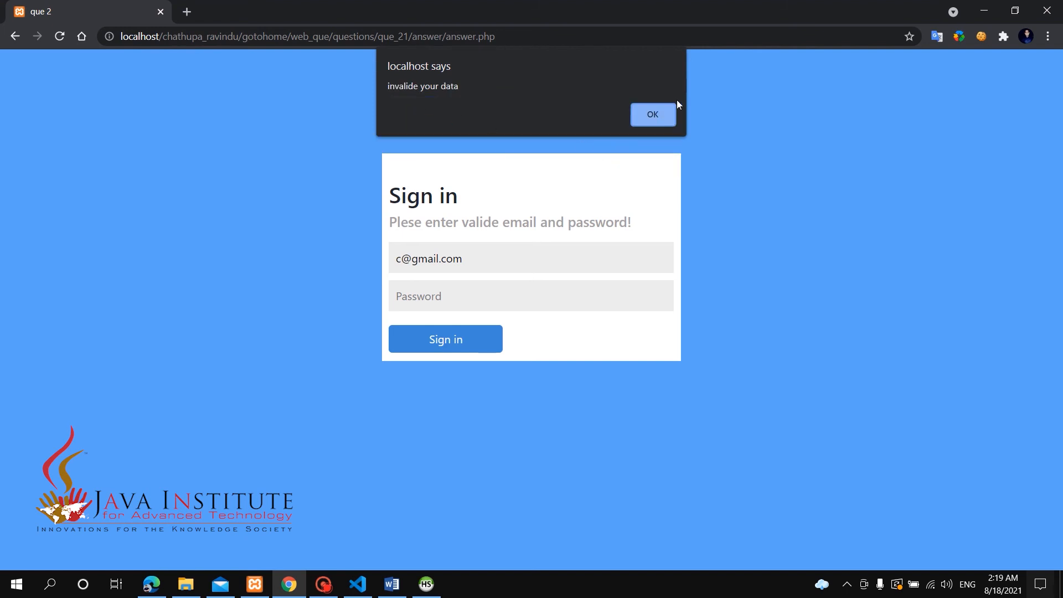
{"action": "left_click", "coordinate": [642, 114]}
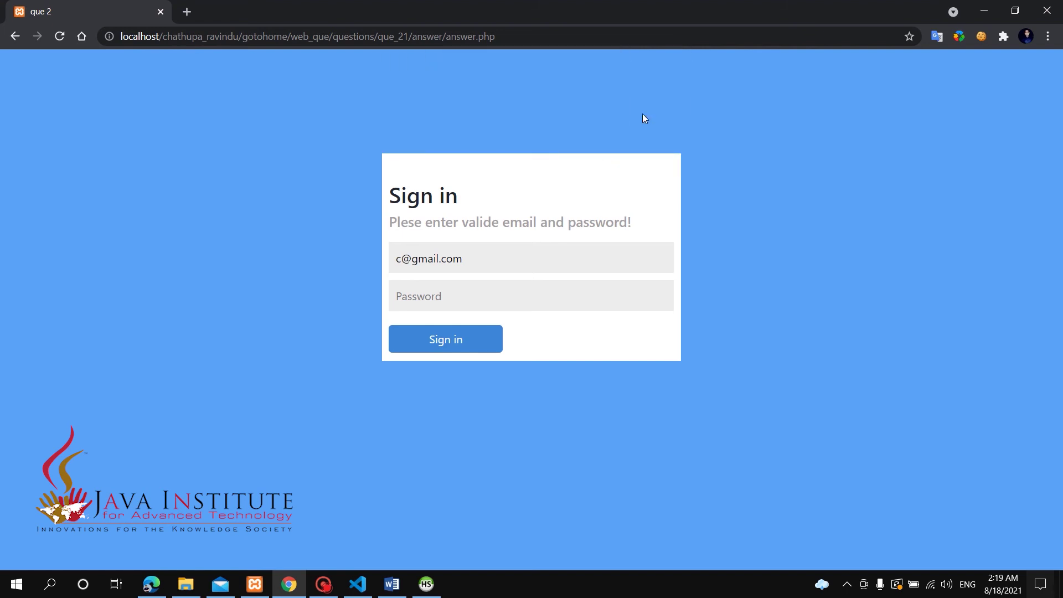
{"action": "left_click", "coordinate": [444, 341]}
{"action": "left_click", "coordinate": [446, 340]}
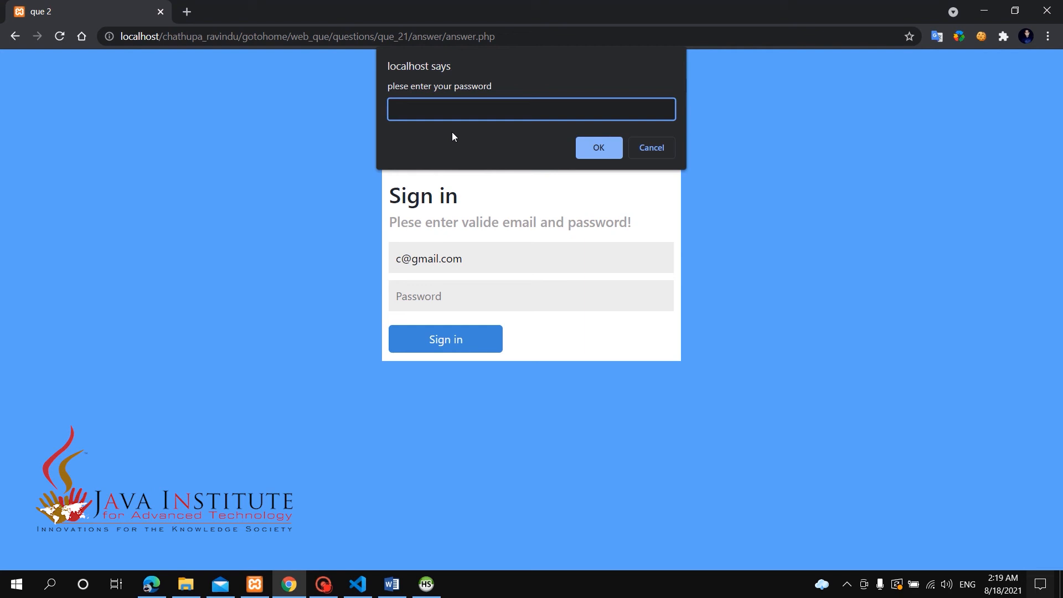
{"action": "type", "text": "123456"}
{"action": "left_click", "coordinate": [586, 148]}
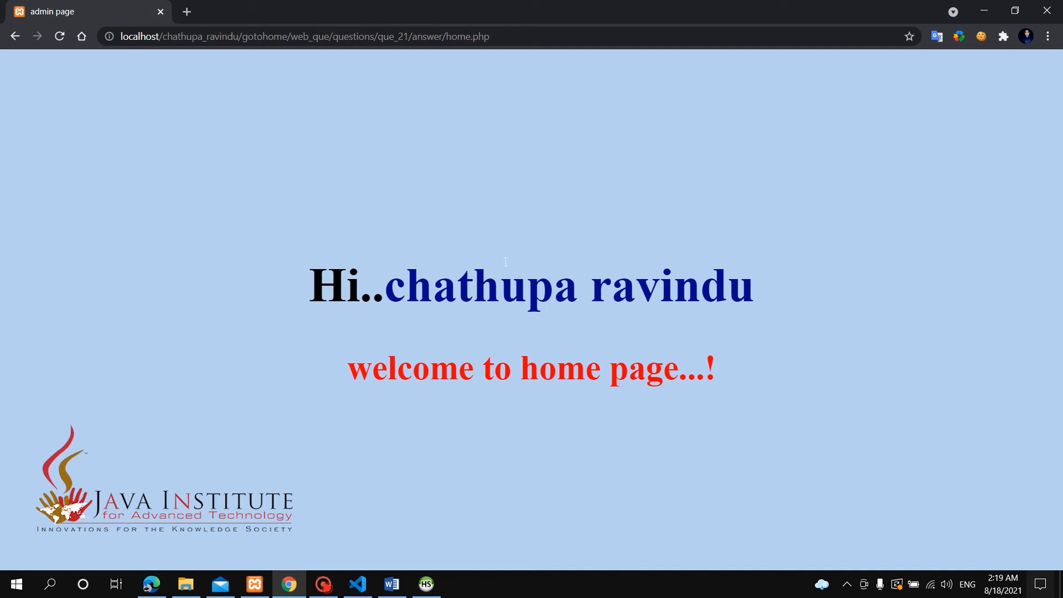
Review answer.php's markup, including the answer.css and bootstrap stylesheet links, then bring up answer.js
{"action": "left_click", "coordinate": [983, 10]}
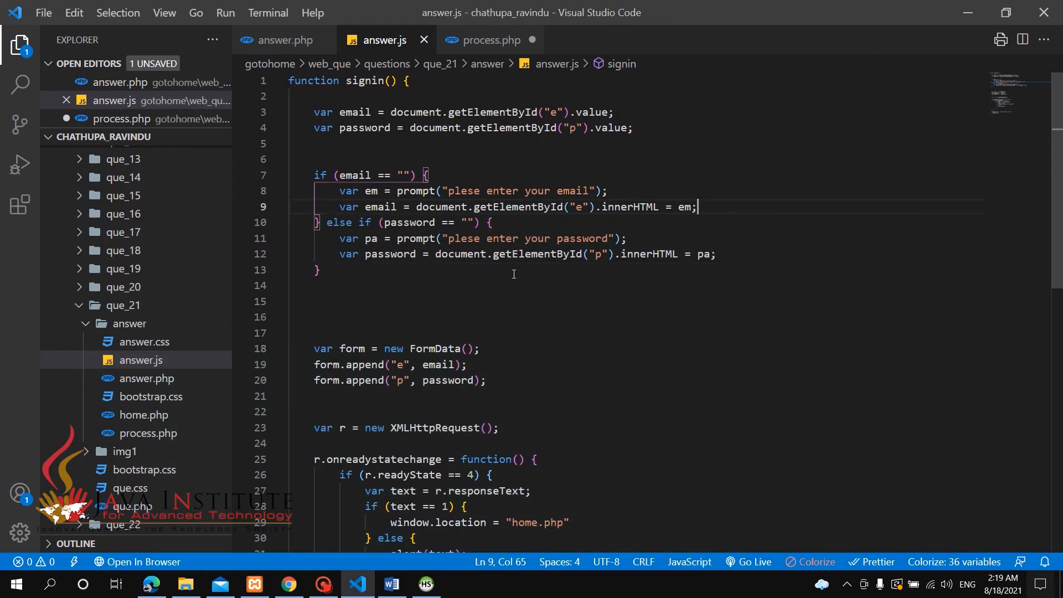
{"action": "mouse_move", "coordinate": [138, 355]}
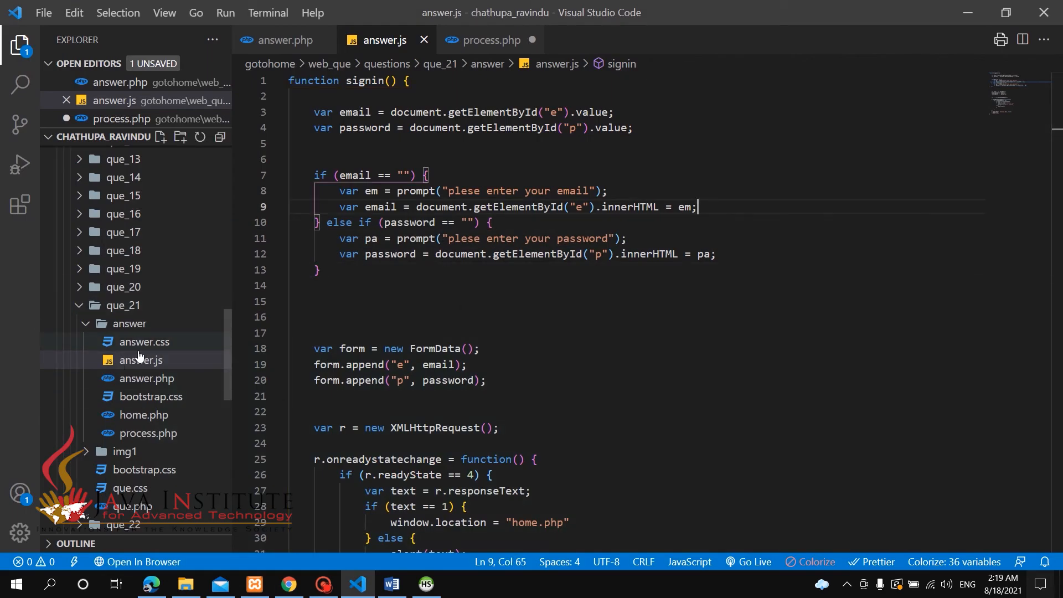
{"action": "left_click", "coordinate": [147, 379]}
{"action": "scroll", "coordinate": [465, 333], "scroll_direction": "up", "scroll_amount": 3}
{"action": "scroll", "coordinate": [466, 333], "scroll_direction": "down", "scroll_amount": 8}
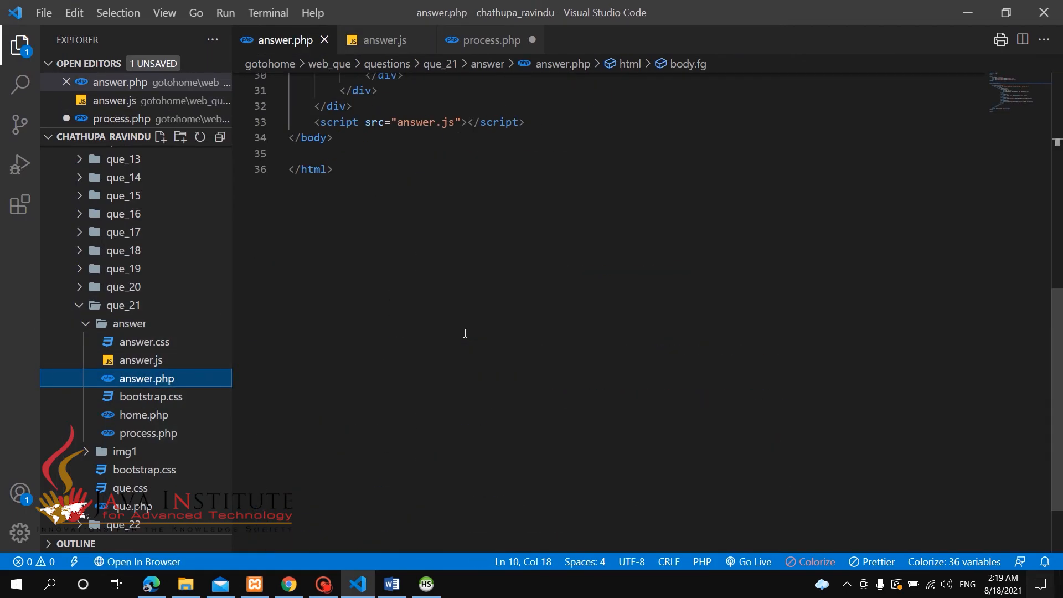
{"action": "scroll", "coordinate": [466, 334], "scroll_direction": "up", "scroll_amount": 6}
{"action": "scroll", "coordinate": [465, 334], "scroll_direction": "up", "scroll_amount": 4}
{"action": "scroll", "coordinate": [457, 327], "scroll_direction": "down", "scroll_amount": 5}
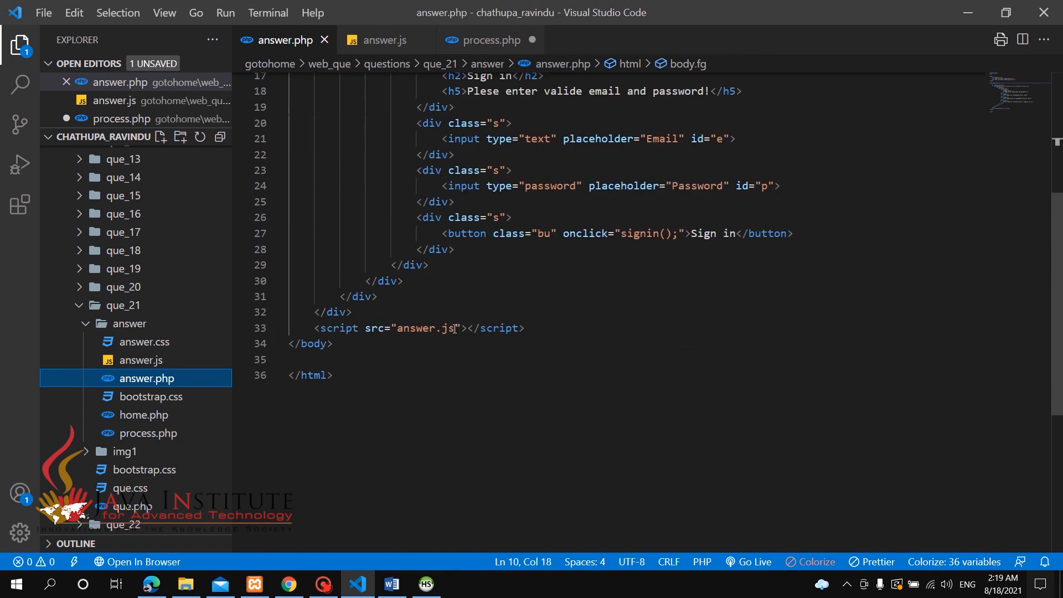
{"action": "scroll", "coordinate": [456, 328], "scroll_direction": "up", "scroll_amount": 4}
{"action": "scroll", "coordinate": [456, 328], "scroll_direction": "down", "scroll_amount": 2}
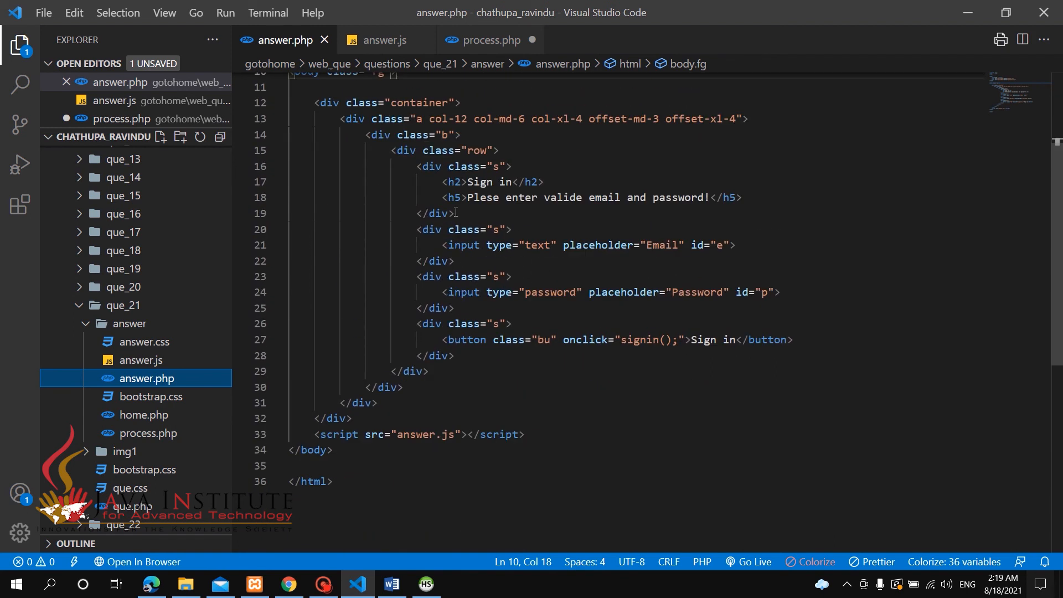
{"action": "left_click_drag", "start_coordinate": [467, 196], "coordinate": [742, 197]}
{"action": "left_click", "coordinate": [742, 196]}
{"action": "scroll", "coordinate": [832, 245], "scroll_direction": "up", "scroll_amount": 3}
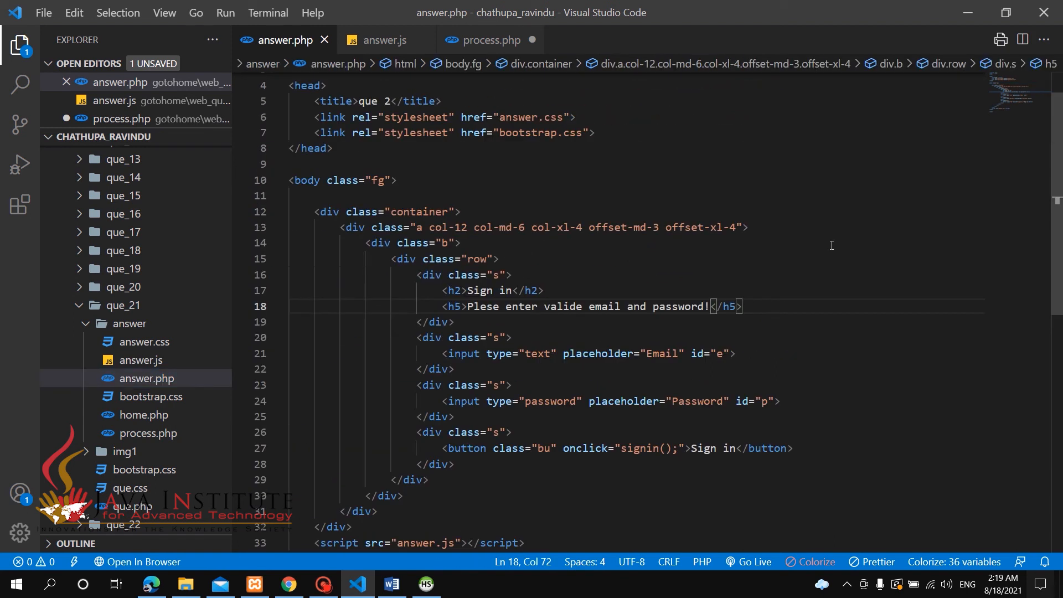
{"action": "scroll", "coordinate": [832, 245], "scroll_direction": "up", "scroll_amount": 3}
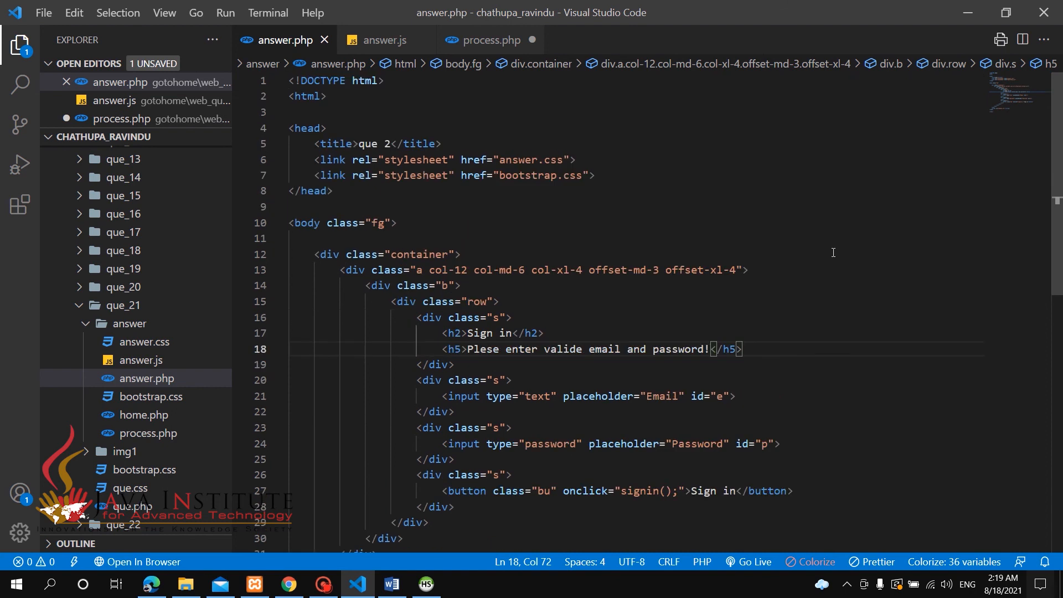
{"action": "scroll", "coordinate": [833, 252], "scroll_direction": "down", "scroll_amount": 10}
{"action": "scroll", "coordinate": [803, 257], "scroll_direction": "up", "scroll_amount": 10}
{"action": "left_click_drag", "start_coordinate": [315, 175], "coordinate": [595, 175]}
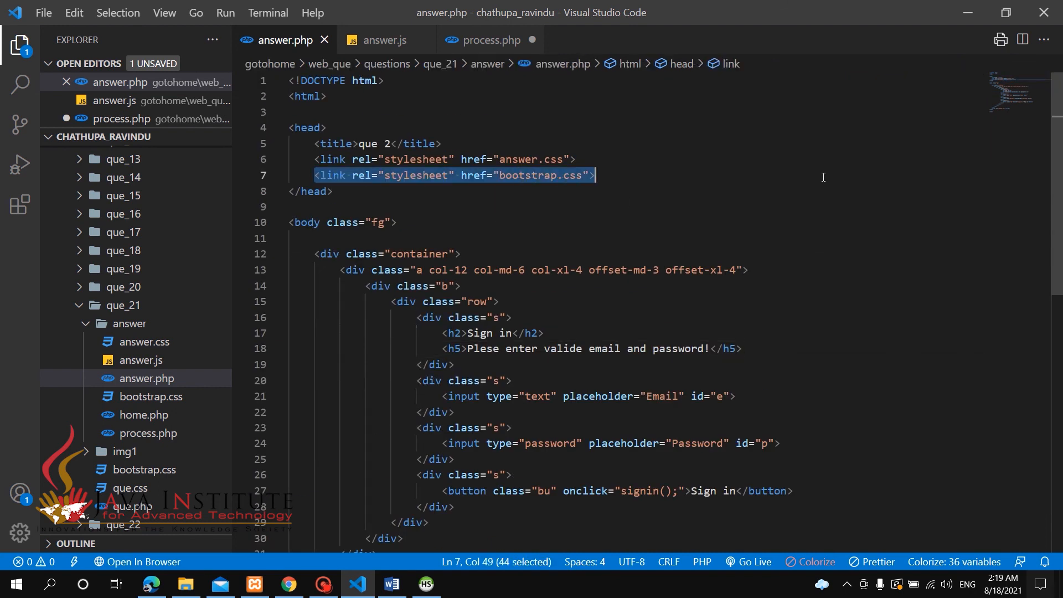
{"action": "left_click", "coordinate": [594, 174]}
{"action": "left_click_drag", "start_coordinate": [301, 159], "coordinate": [650, 166]}
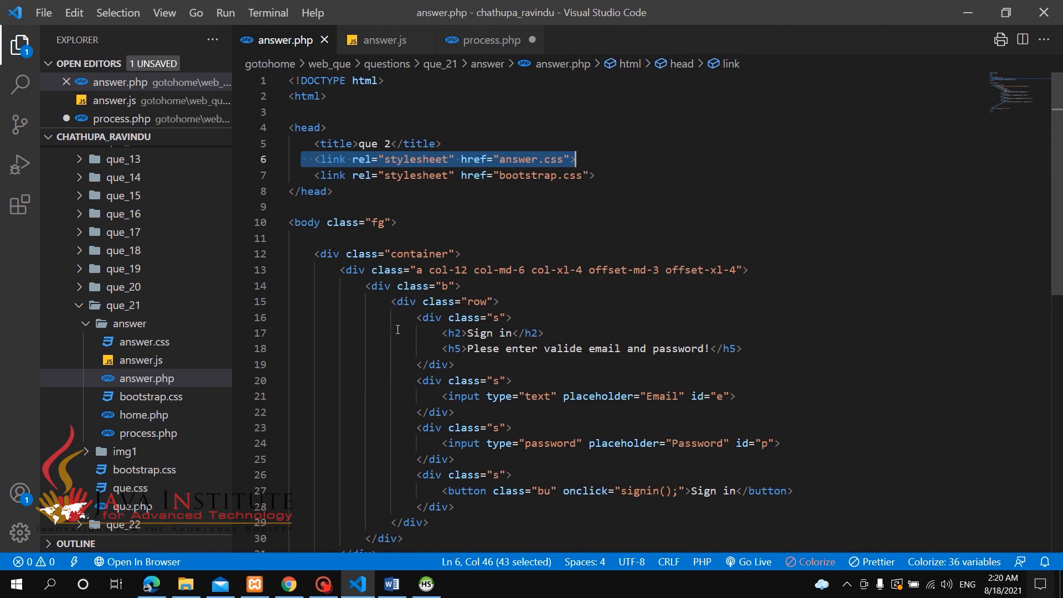
{"action": "scroll", "coordinate": [575, 441], "scroll_direction": "down", "scroll_amount": 3}
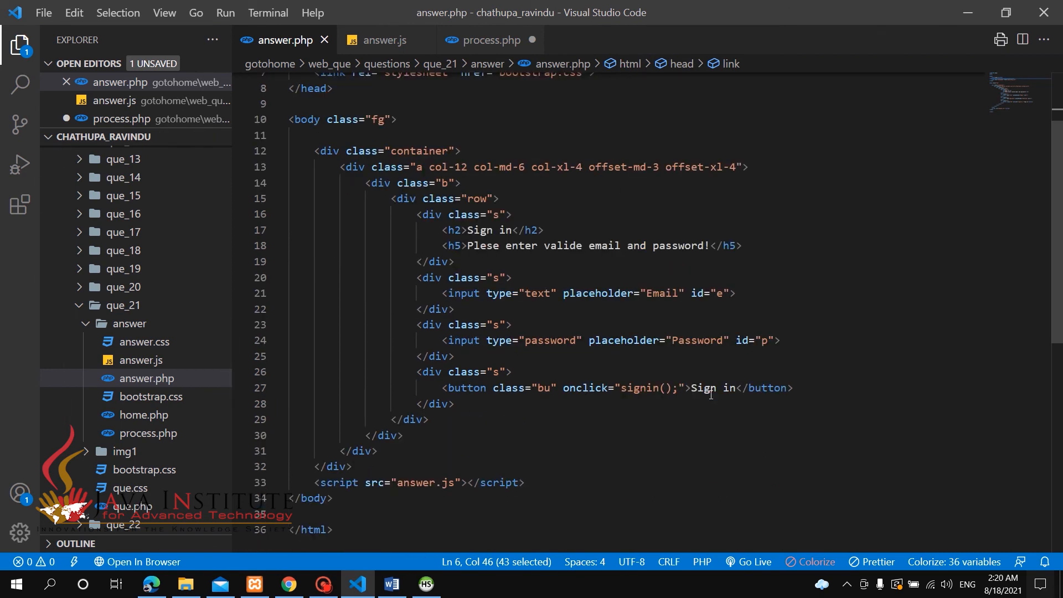
{"action": "left_click", "coordinate": [140, 360]}
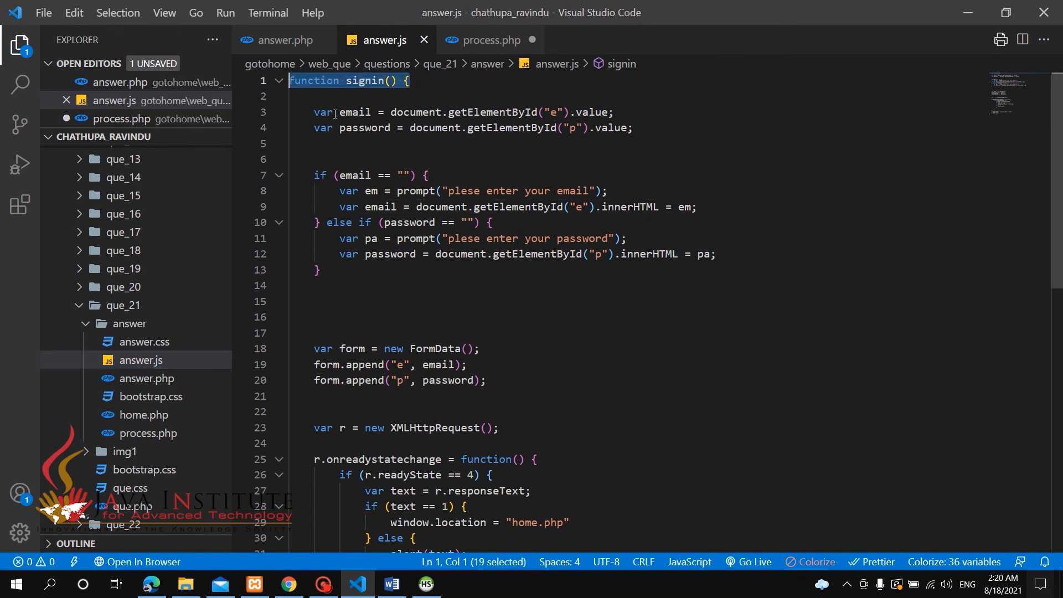
{"action": "left_click", "coordinate": [511, 285]}
{"action": "scroll", "coordinate": [511, 278], "scroll_direction": "down", "scroll_amount": 4}
{"action": "scroll", "coordinate": [421, 206], "scroll_direction": "up", "scroll_amount": 4}
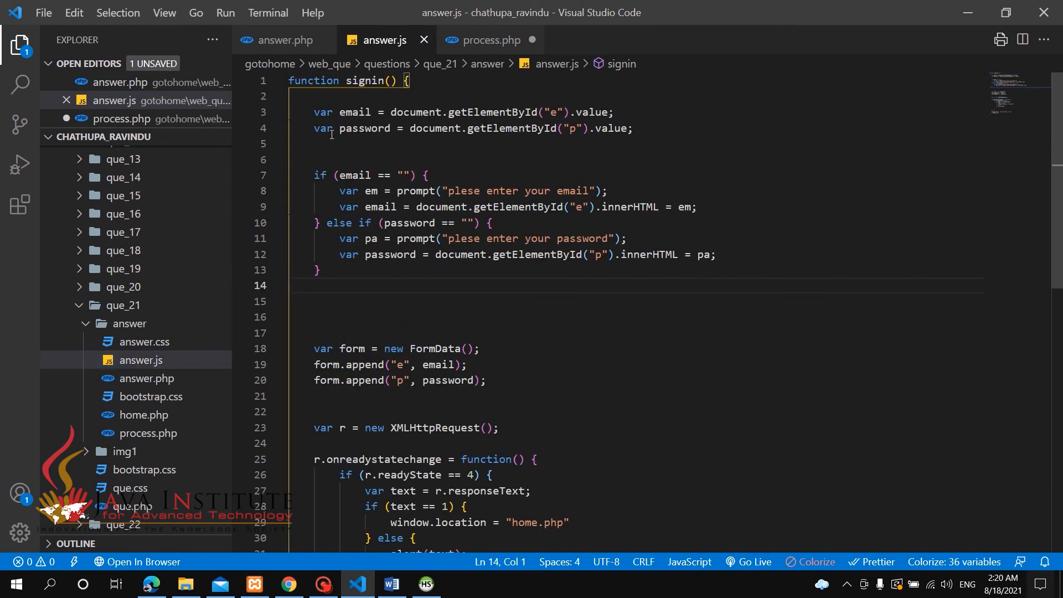
{"action": "left_click_drag", "start_coordinate": [634, 127], "coordinate": [314, 112]}
{"action": "left_click", "coordinate": [484, 159]}
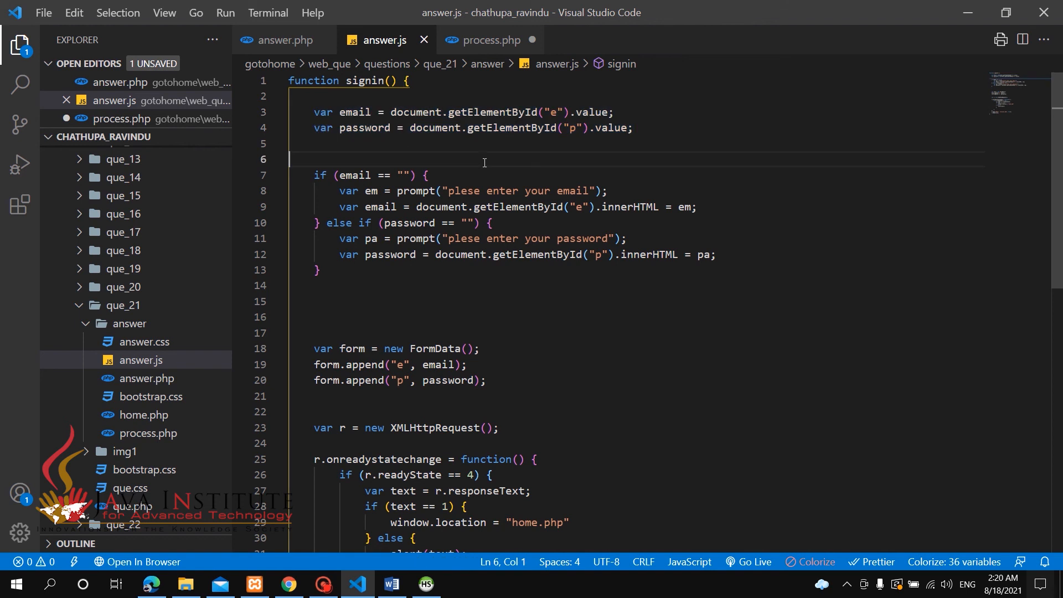
{"action": "left_click_drag", "start_coordinate": [634, 128], "coordinate": [301, 111]}
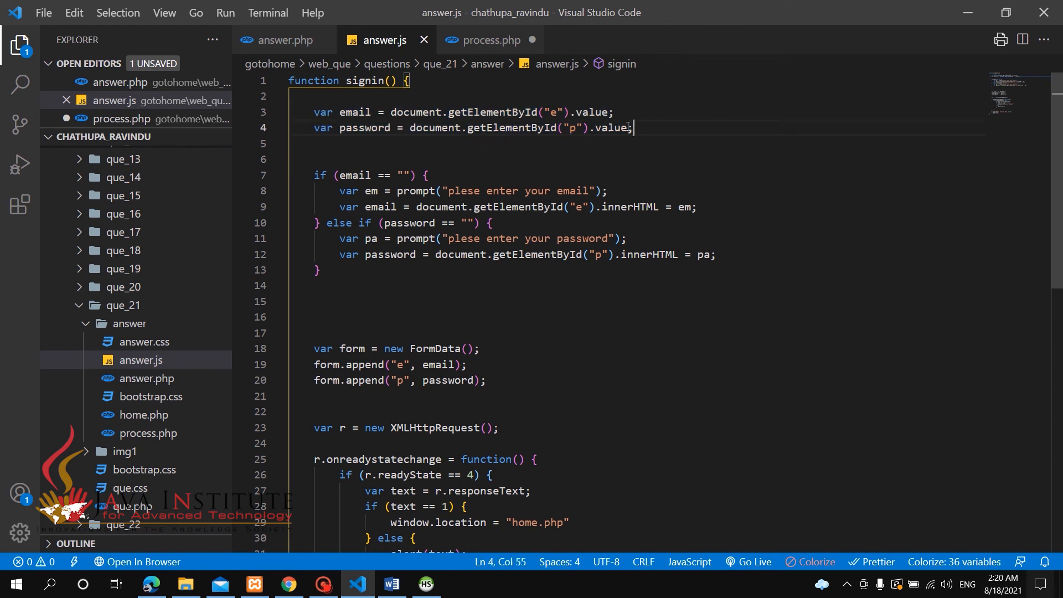
{"action": "left_click", "coordinate": [373, 143]}
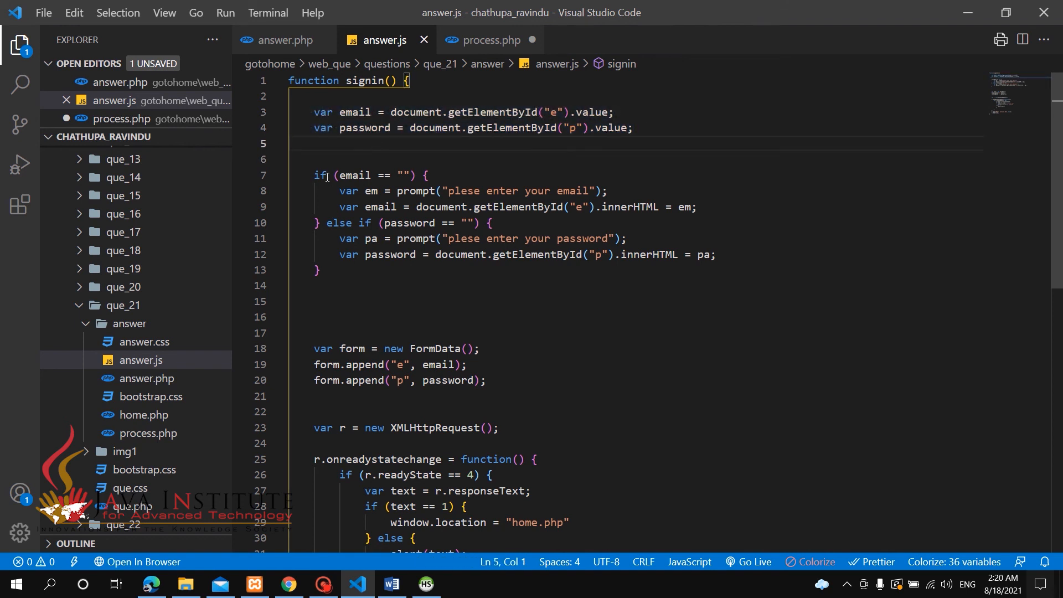
{"action": "left_click_drag", "start_coordinate": [315, 176], "coordinate": [425, 175]}
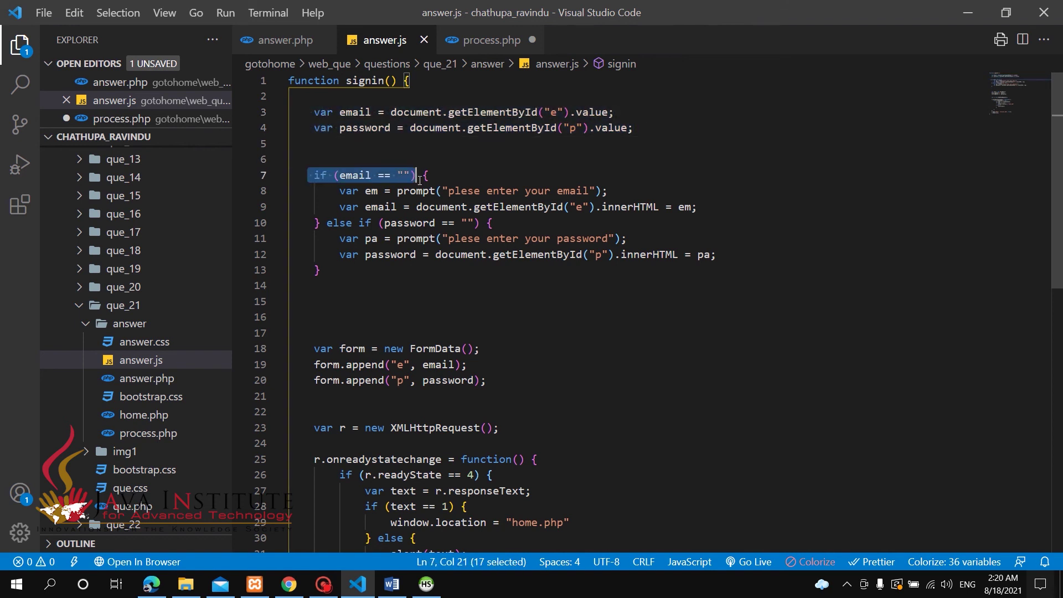
{"action": "left_click", "coordinate": [373, 269]}
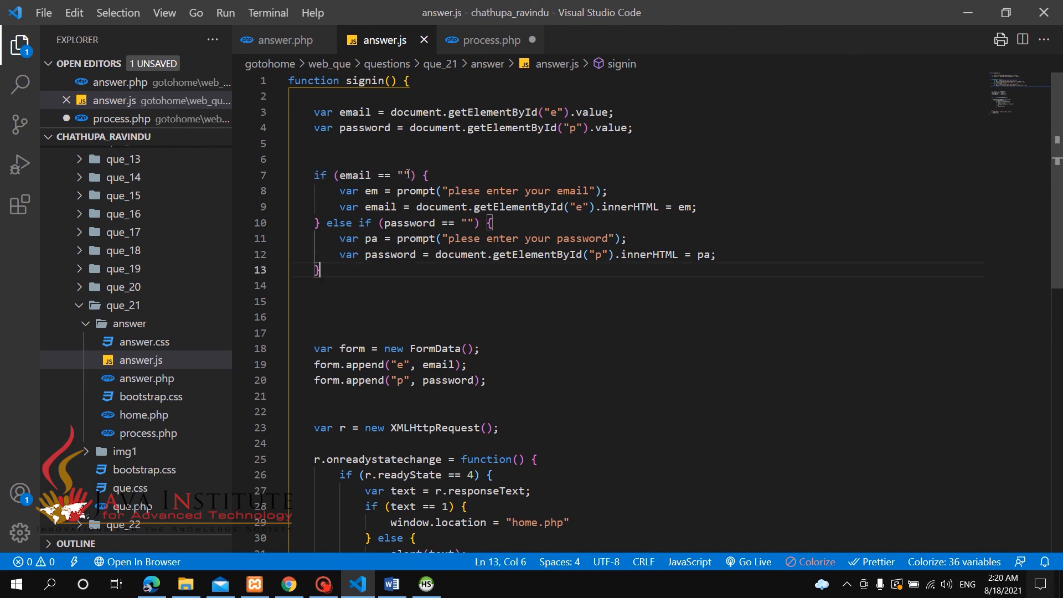
{"action": "left_click", "coordinate": [406, 175]}
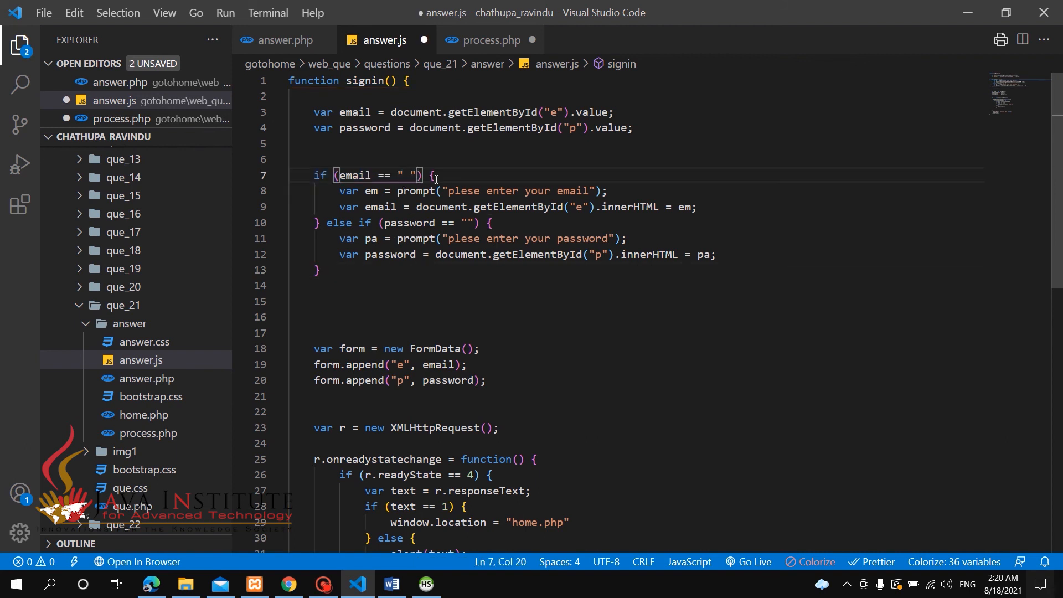
{"action": "key", "text": "BackSpace"}
{"action": "key", "text": "ctrl+s"}
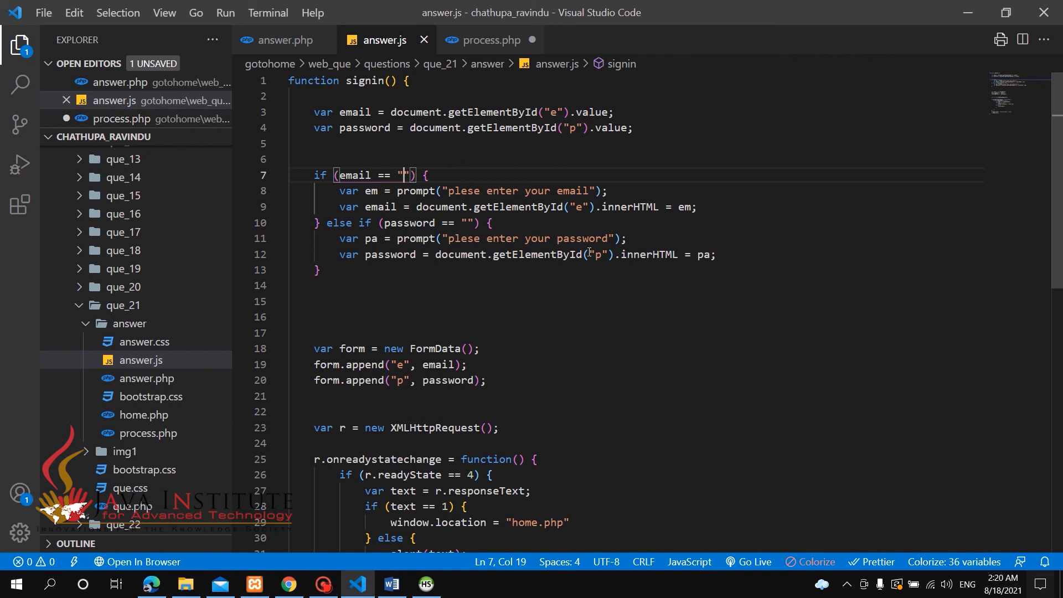
{"action": "left_click", "coordinate": [599, 288]}
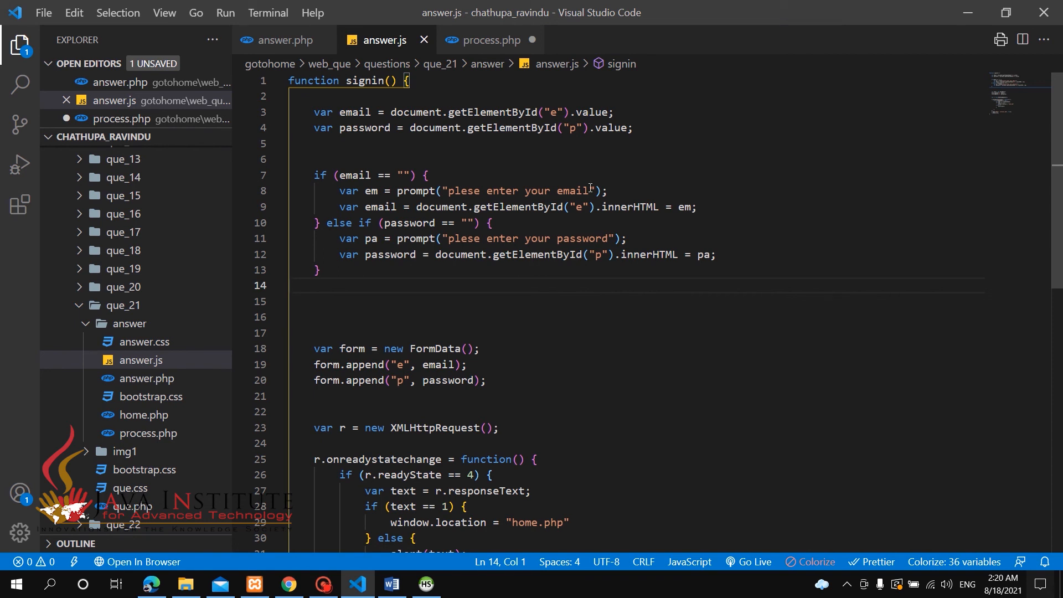
{"action": "left_click_drag", "start_coordinate": [592, 190], "coordinate": [447, 190]}
{"action": "left_click", "coordinate": [489, 301]}
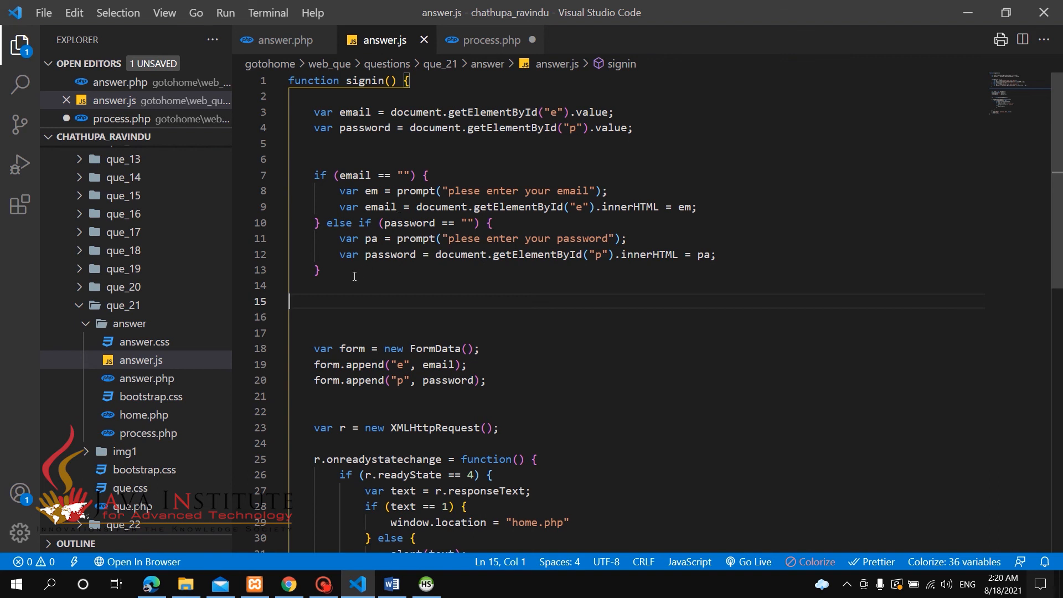
{"action": "left_click_drag", "start_coordinate": [325, 271], "coordinate": [301, 175]}
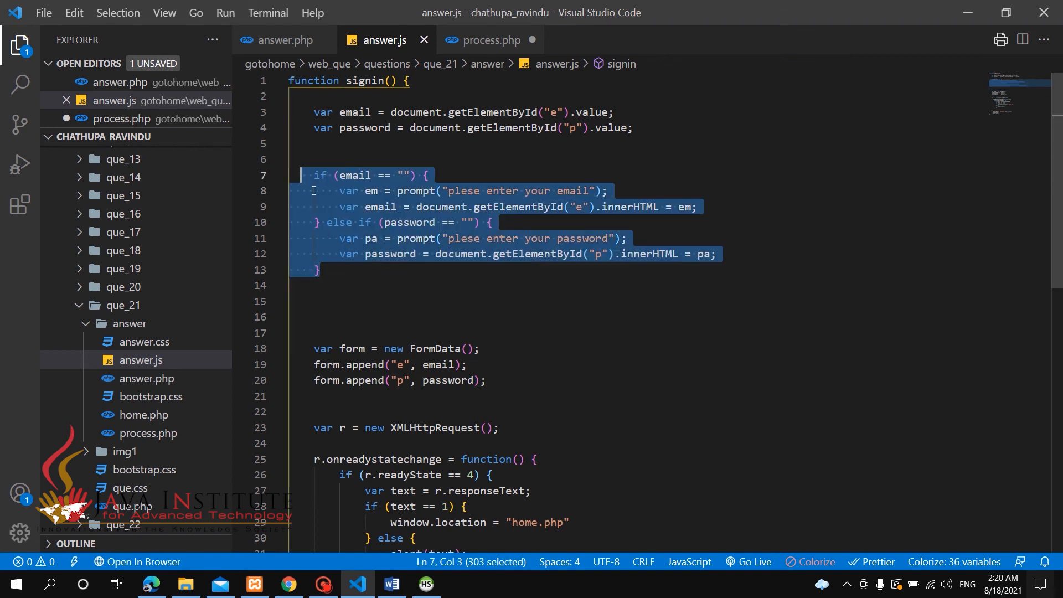
{"action": "left_click", "coordinate": [393, 271]}
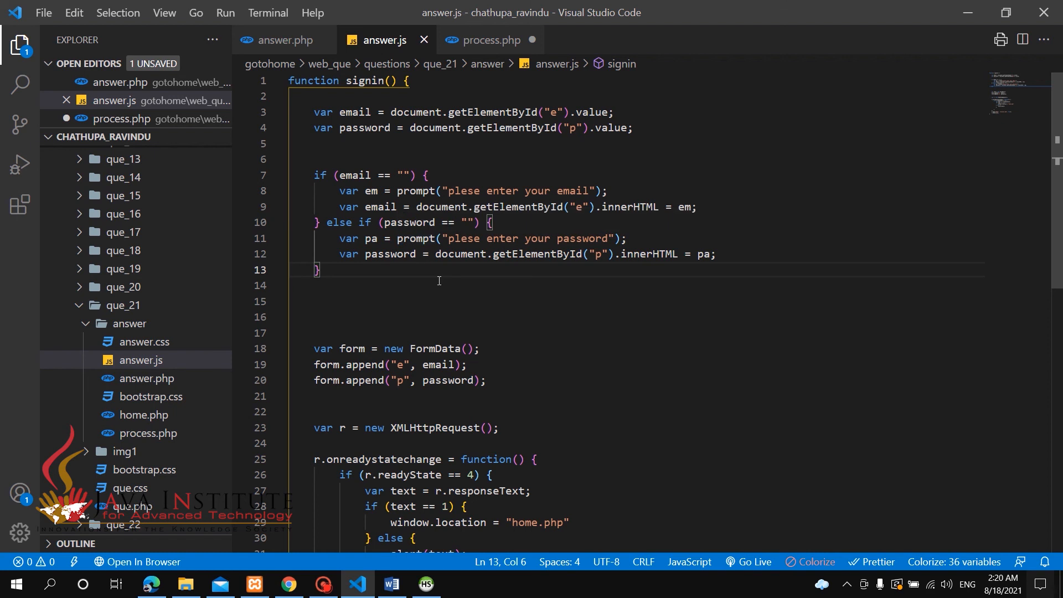
{"action": "scroll", "coordinate": [439, 281], "scroll_direction": "down", "scroll_amount": 2}
{"action": "left_click_drag", "start_coordinate": [526, 277], "coordinate": [447, 278]}
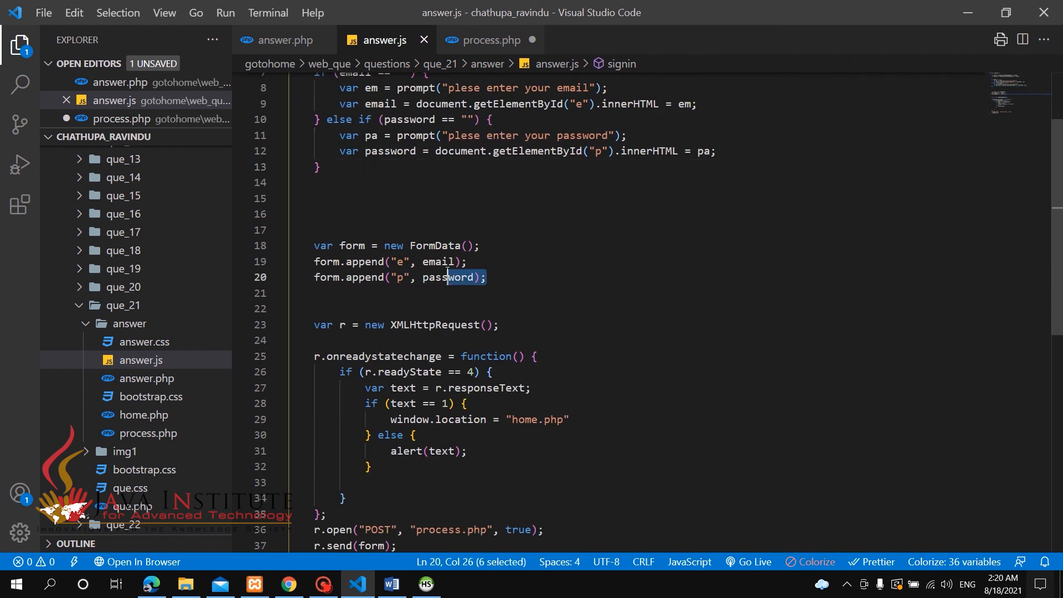
{"action": "left_click", "coordinate": [449, 293]}
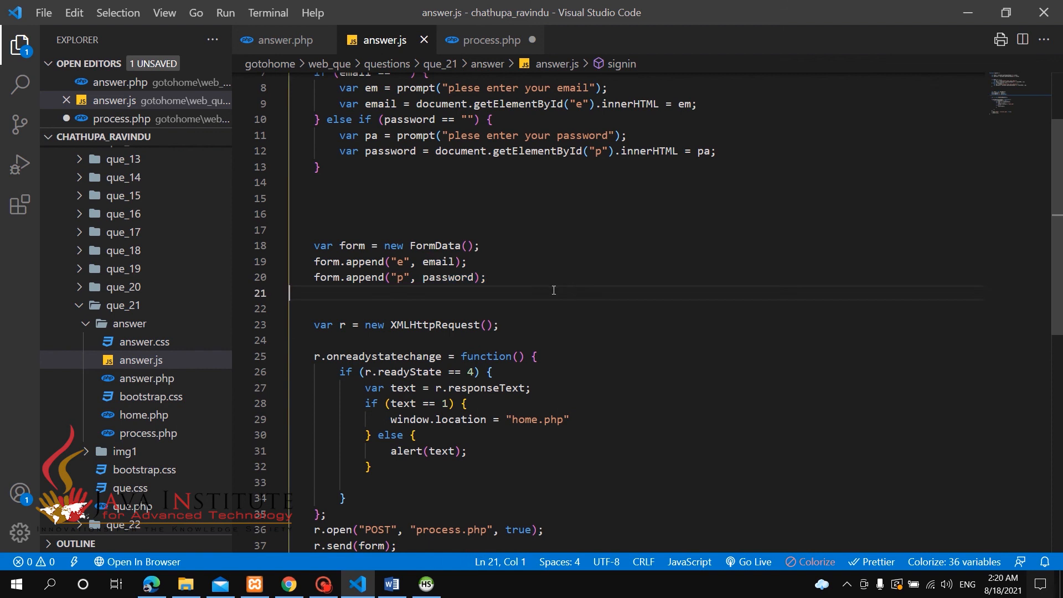
{"action": "key", "text": "shift+Up"}
{"action": "key", "text": "shift+Up"}
{"action": "key", "text": "shift+Up"}
{"action": "left_click", "coordinate": [448, 278]}
{"action": "scroll", "coordinate": [448, 277], "scroll_direction": "down", "scroll_amount": 3}
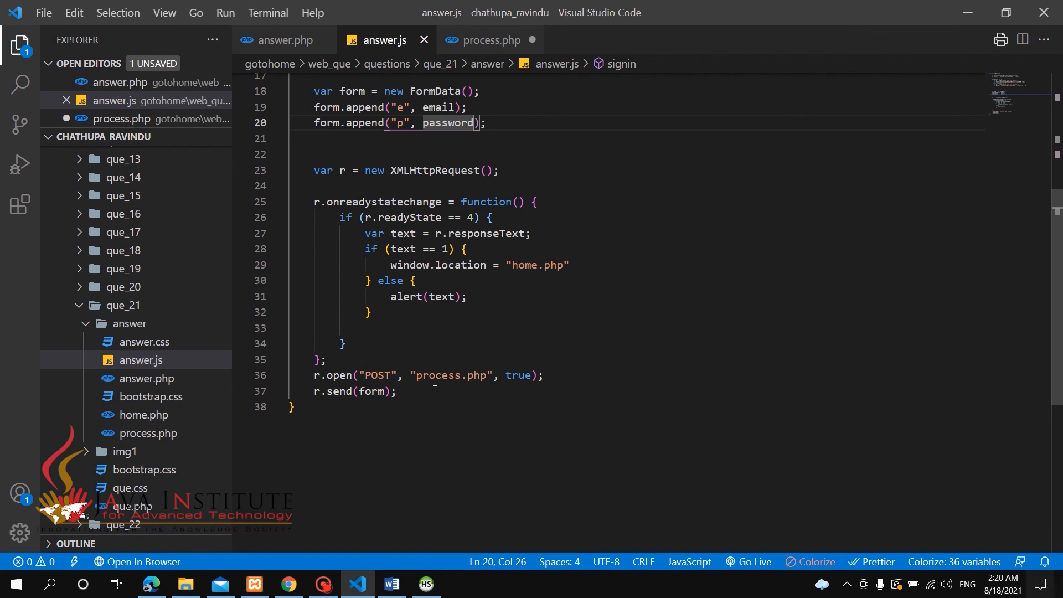
{"action": "mouse_move", "coordinate": [179, 426]}
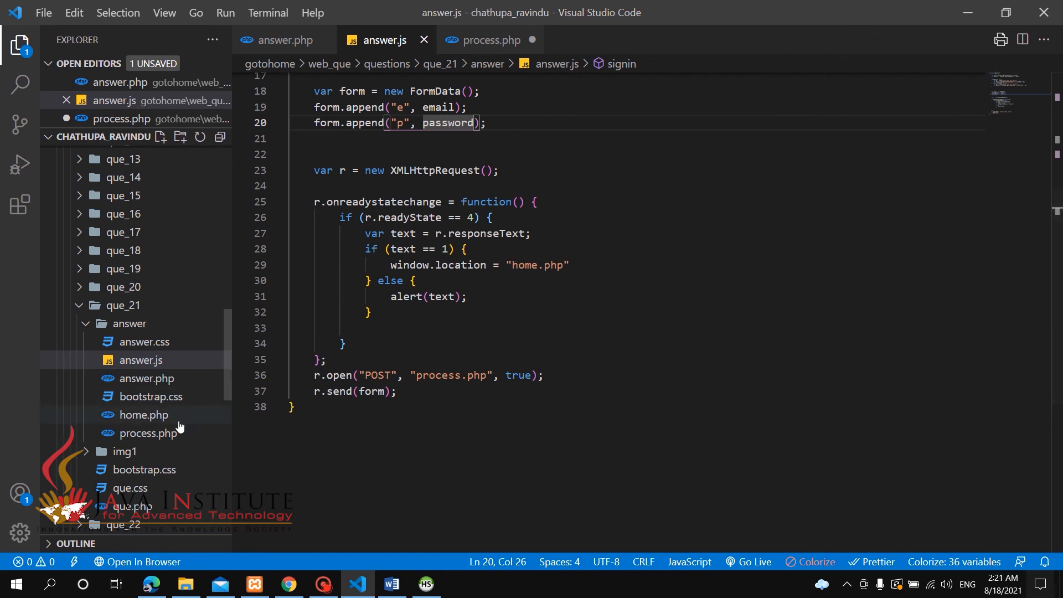
Review process.php's users query matching email and password and storing the row in the session
{"action": "left_click", "coordinate": [148, 433]}
{"action": "scroll", "coordinate": [556, 370], "scroll_direction": "down", "scroll_amount": 3}
{"action": "scroll", "coordinate": [556, 370], "scroll_direction": "up", "scroll_amount": 3}
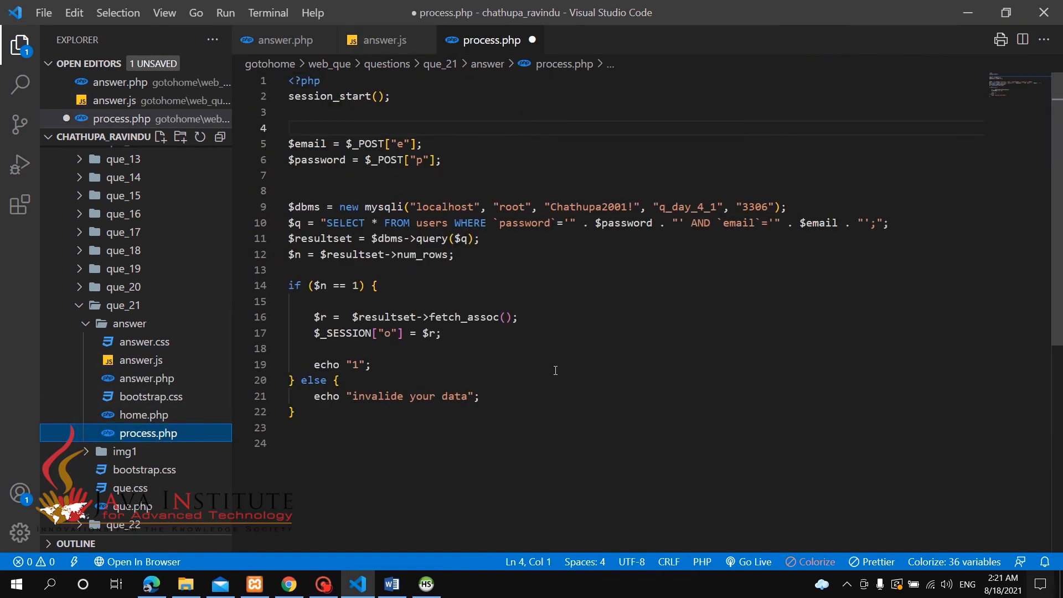
{"action": "scroll", "coordinate": [456, 166], "scroll_direction": "down", "scroll_amount": 3}
{"action": "mouse_move", "coordinate": [463, 214]}
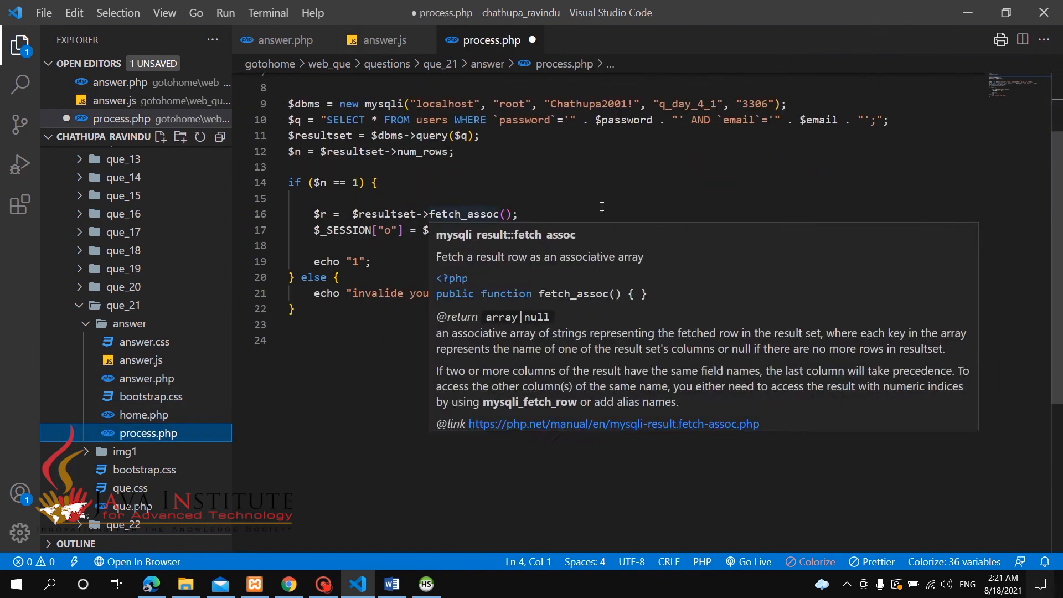
{"action": "scroll", "coordinate": [602, 206], "scroll_direction": "up", "scroll_amount": 1}
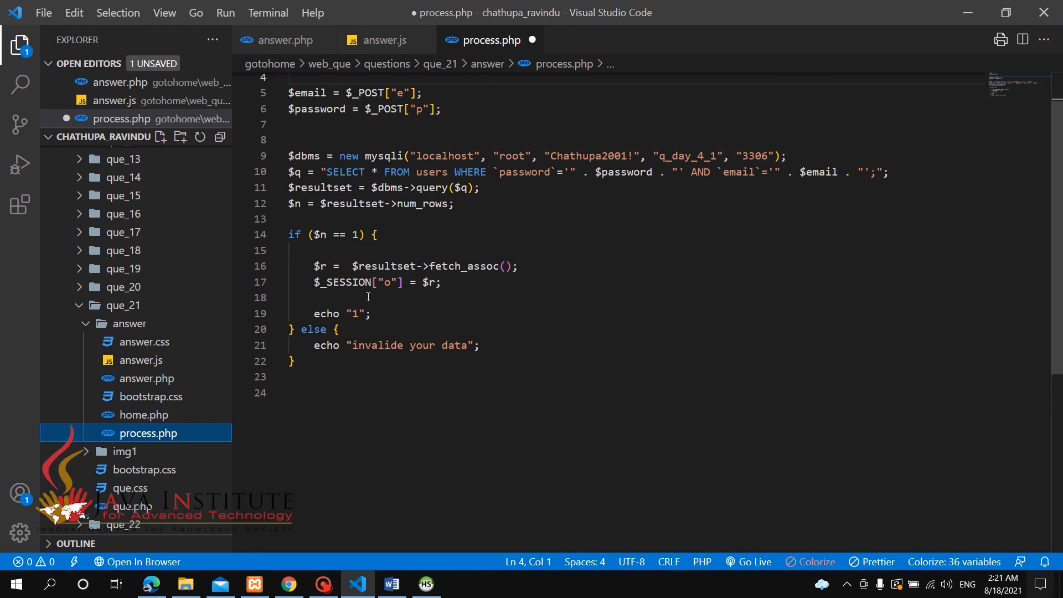
{"action": "scroll", "coordinate": [366, 305], "scroll_direction": "down", "scroll_amount": 3}
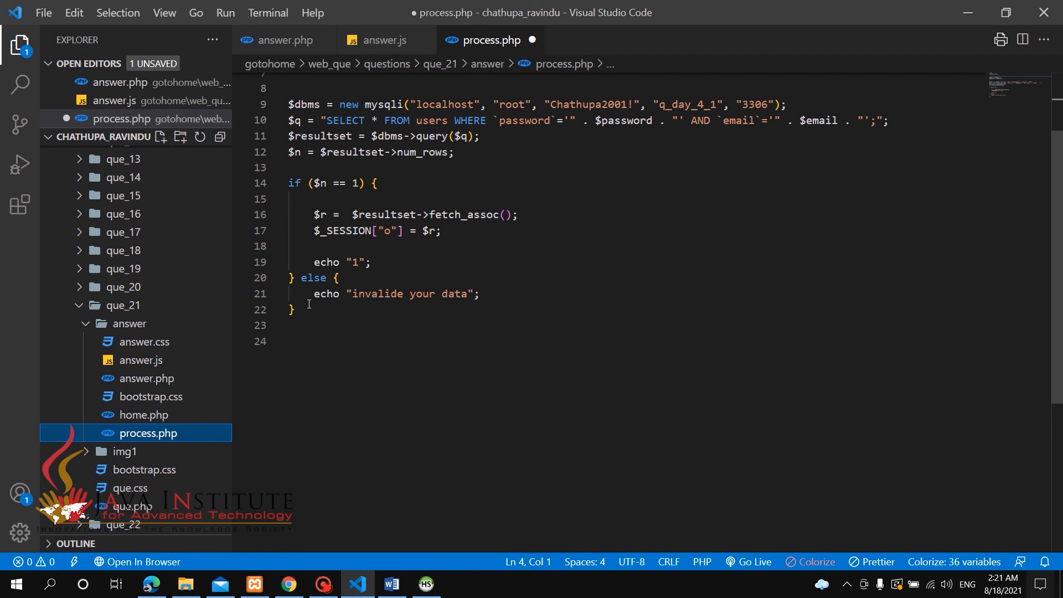
{"action": "scroll", "coordinate": [308, 305], "scroll_direction": "up", "scroll_amount": 1}
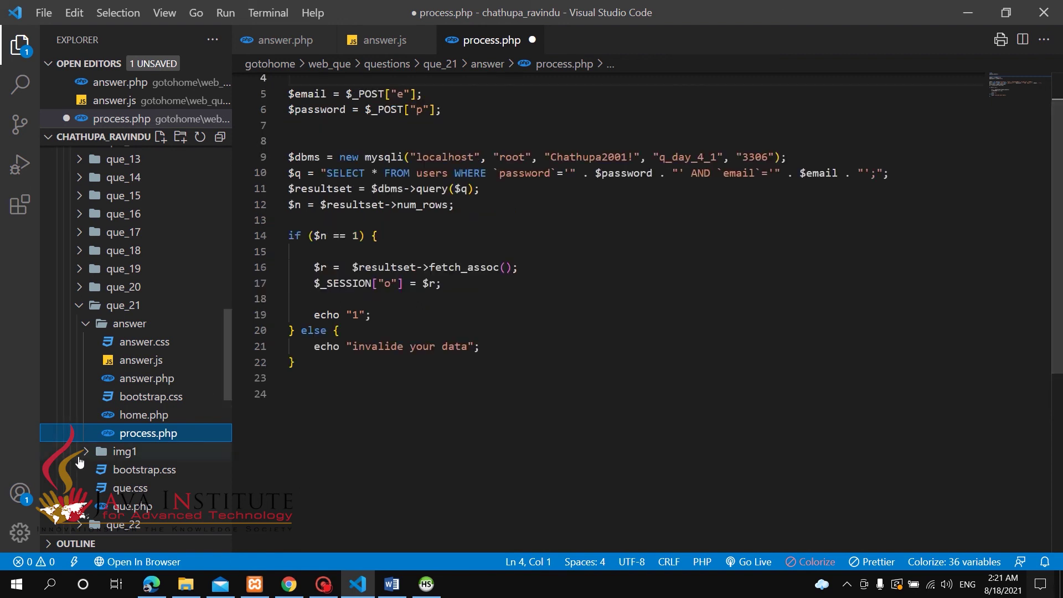
Look over home.php, then return to answer.js's response check that redirects to home.php
{"action": "left_click", "coordinate": [144, 414]}
{"action": "scroll", "coordinate": [647, 333], "scroll_direction": "down", "scroll_amount": 5}
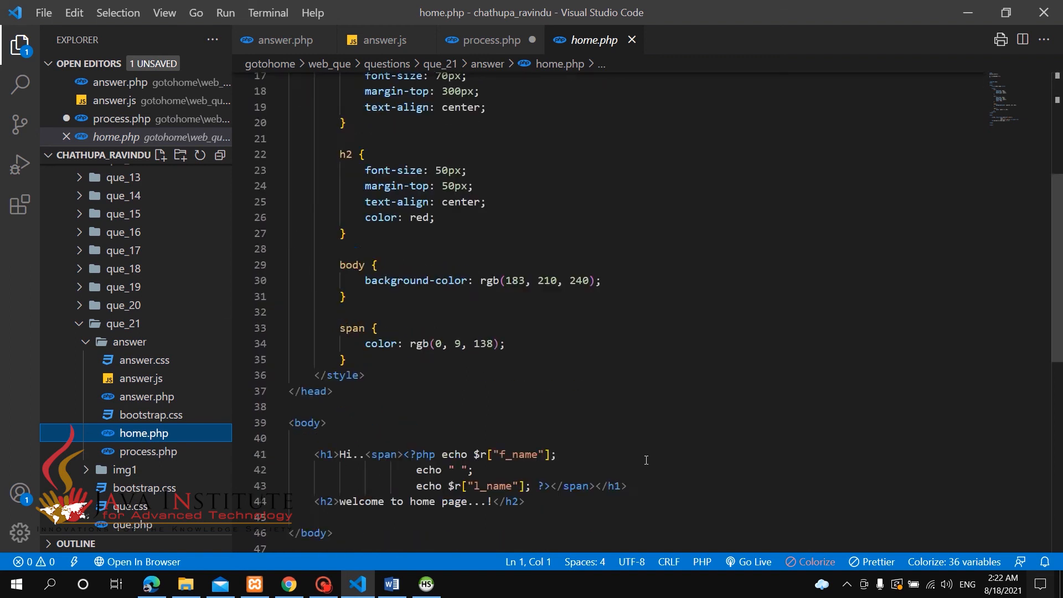
{"action": "scroll", "coordinate": [647, 456], "scroll_direction": "up", "scroll_amount": 5}
{"action": "scroll", "coordinate": [647, 455], "scroll_direction": "down", "scroll_amount": 4}
{"action": "scroll", "coordinate": [647, 456], "scroll_direction": "up", "scroll_amount": 4}
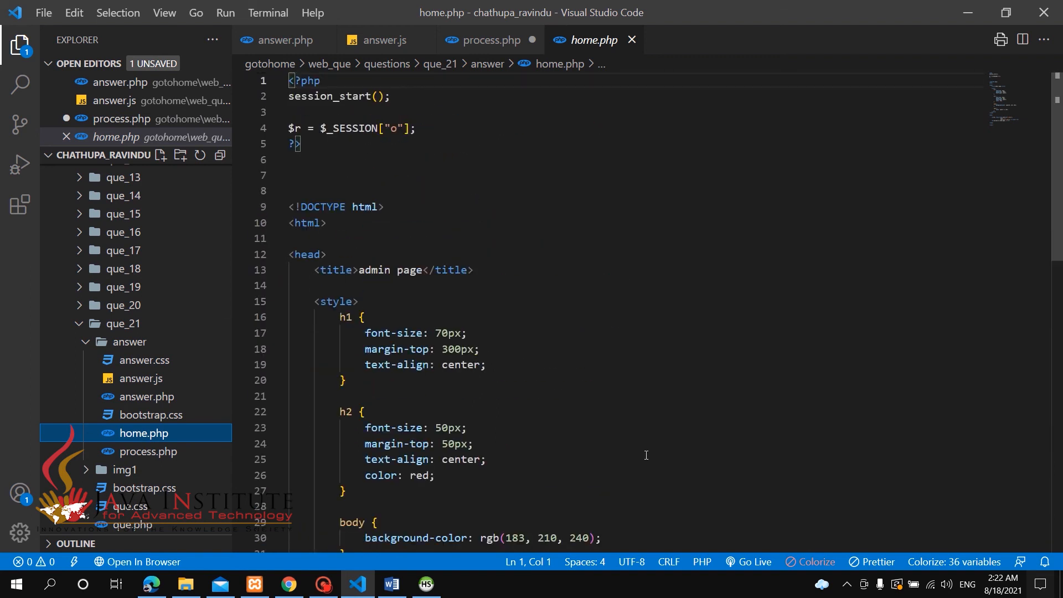
{"action": "left_click", "coordinate": [385, 40]}
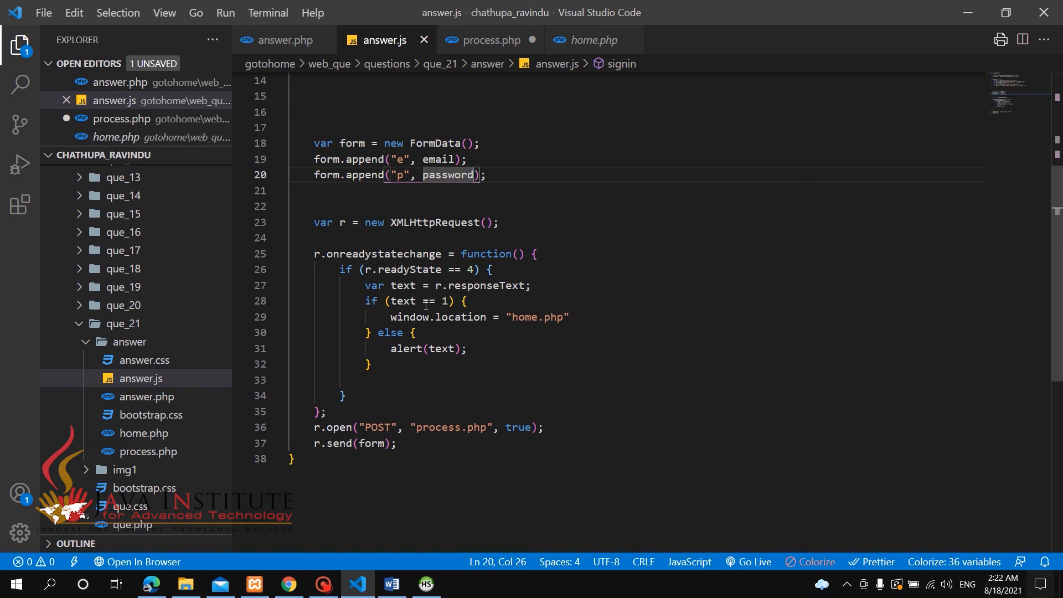
{"action": "mouse_move", "coordinate": [404, 301]}
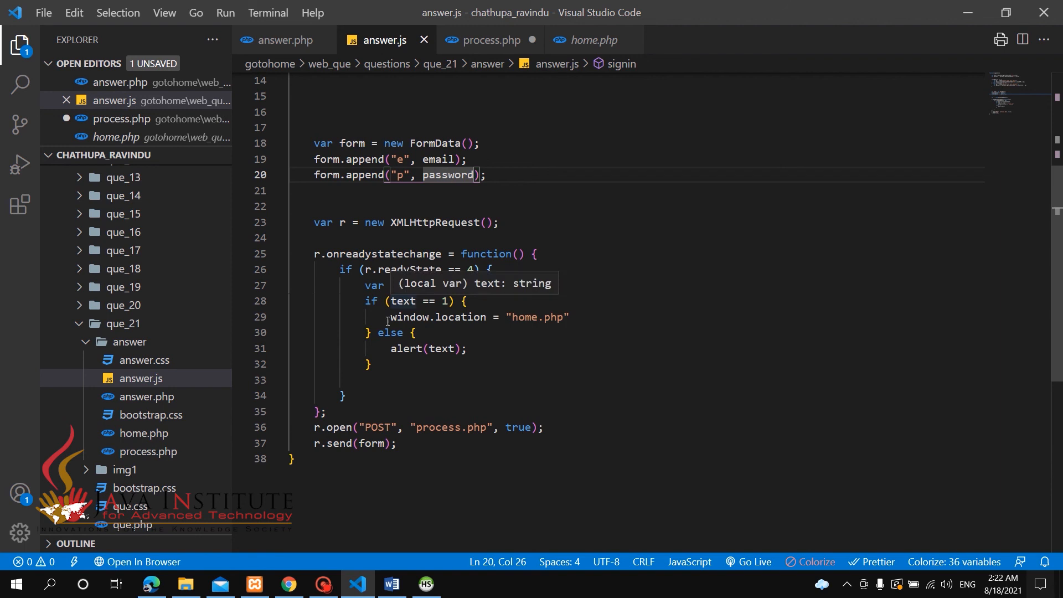
Glance at the top of process.php, then return to home.php's session-reading greeting page
{"action": "left_click", "coordinate": [493, 40]}
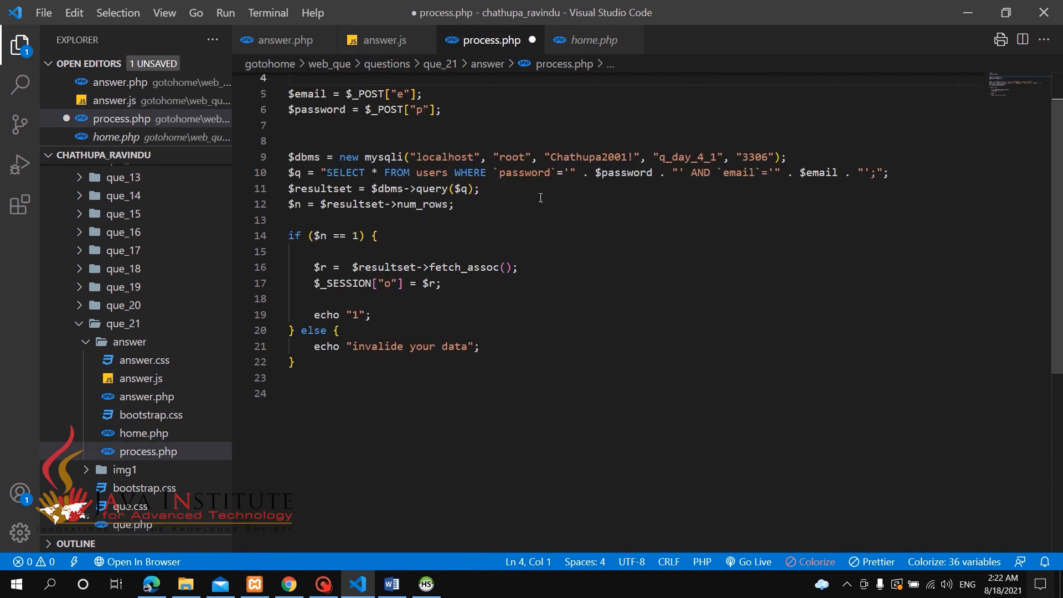
{"action": "scroll", "coordinate": [540, 197], "scroll_direction": "up", "scroll_amount": 1}
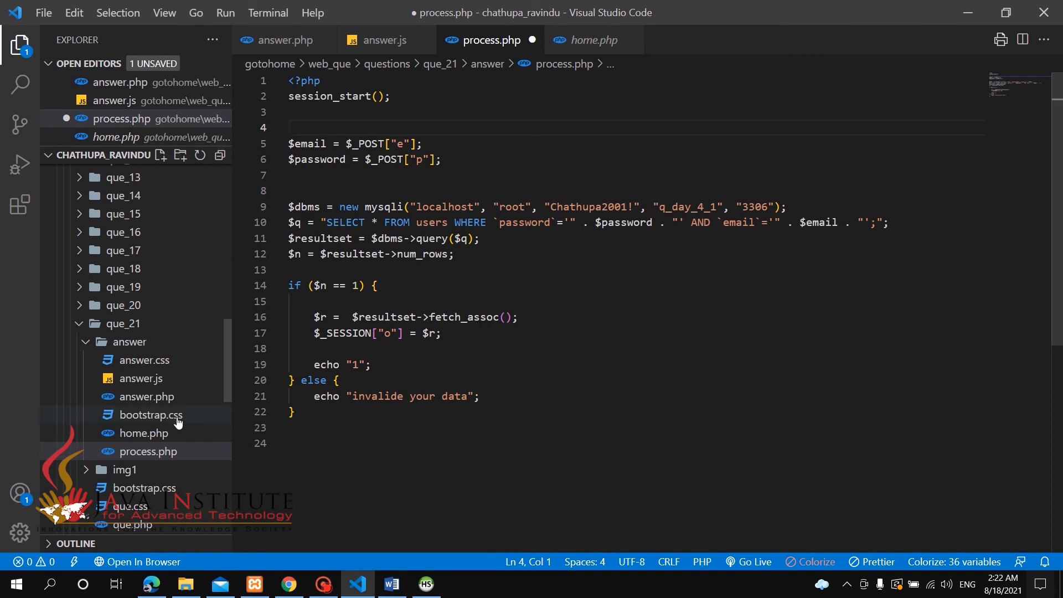
{"action": "left_click", "coordinate": [143, 433]}
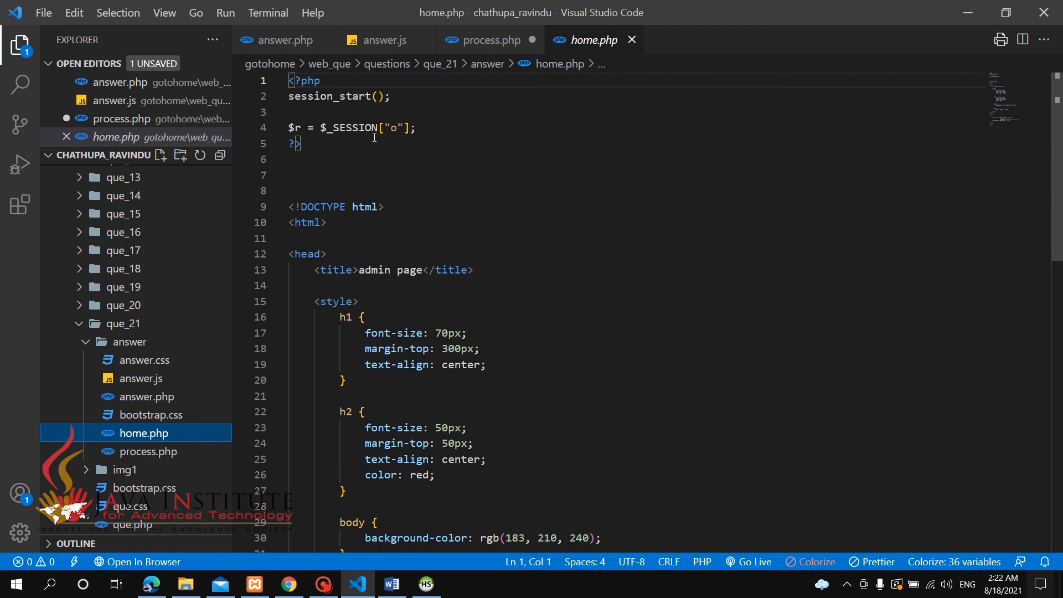
{"action": "mouse_move", "coordinate": [349, 128]}
{"action": "left_click_drag", "start_coordinate": [416, 128], "coordinate": [288, 128]}
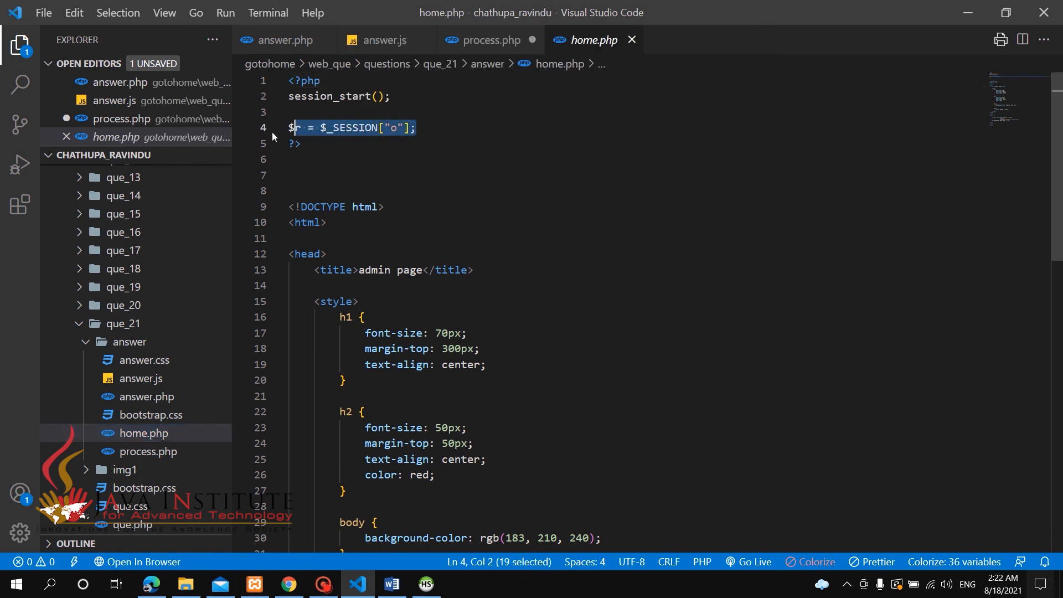
{"action": "left_click", "coordinate": [366, 163]}
{"action": "scroll", "coordinate": [366, 163], "scroll_direction": "down", "scroll_amount": 7}
{"action": "scroll", "coordinate": [416, 249], "scroll_direction": "down", "scroll_amount": 1}
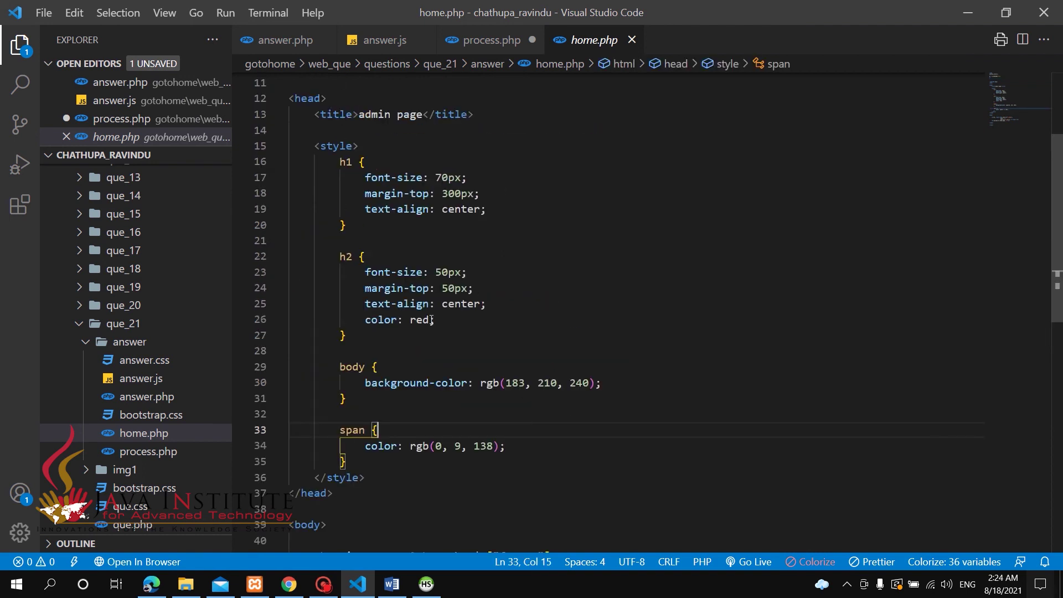
{"action": "scroll", "coordinate": [432, 319], "scroll_direction": "down", "scroll_amount": 1}
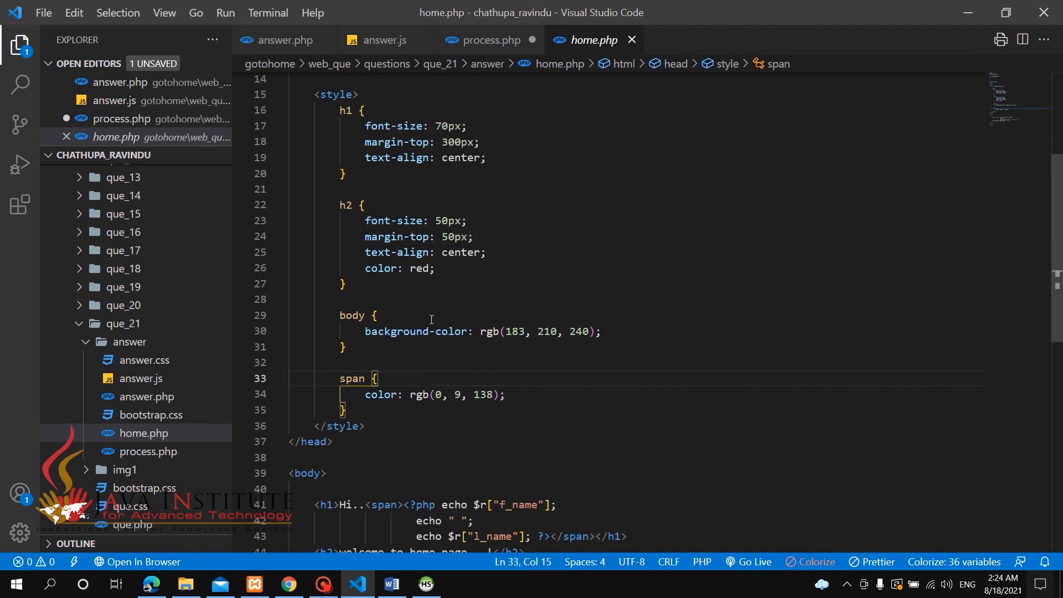
{"action": "scroll", "coordinate": [432, 320], "scroll_direction": "up", "scroll_amount": 2}
{"action": "scroll", "coordinate": [418, 303], "scroll_direction": "up", "scroll_amount": 1}
{"action": "scroll", "coordinate": [418, 303], "scroll_direction": "down", "scroll_amount": 1}
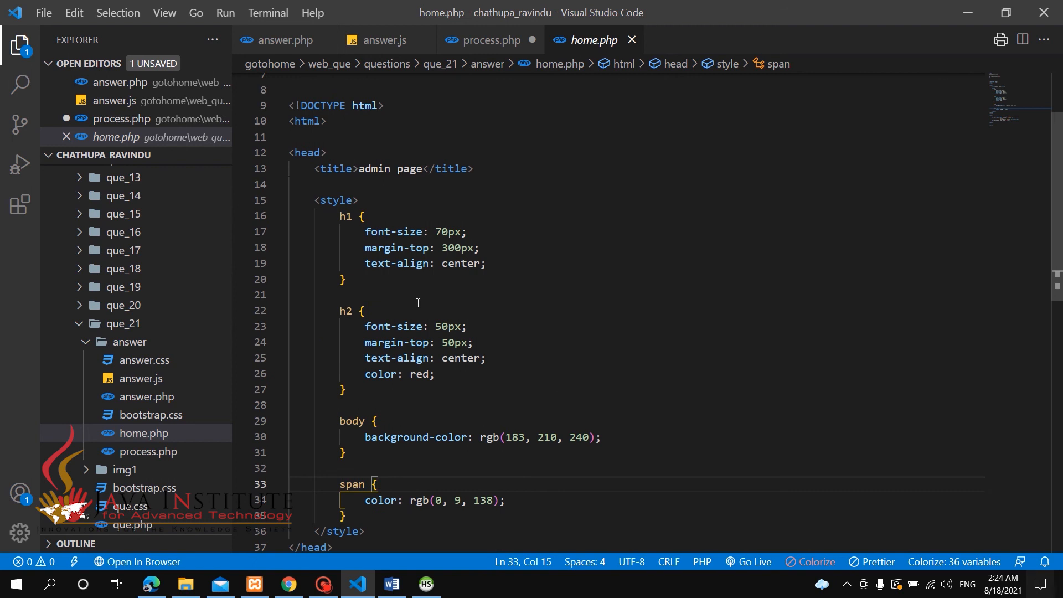
{"action": "scroll", "coordinate": [419, 304], "scroll_direction": "up", "scroll_amount": 3}
{"action": "scroll", "coordinate": [417, 303], "scroll_direction": "down", "scroll_amount": 4}
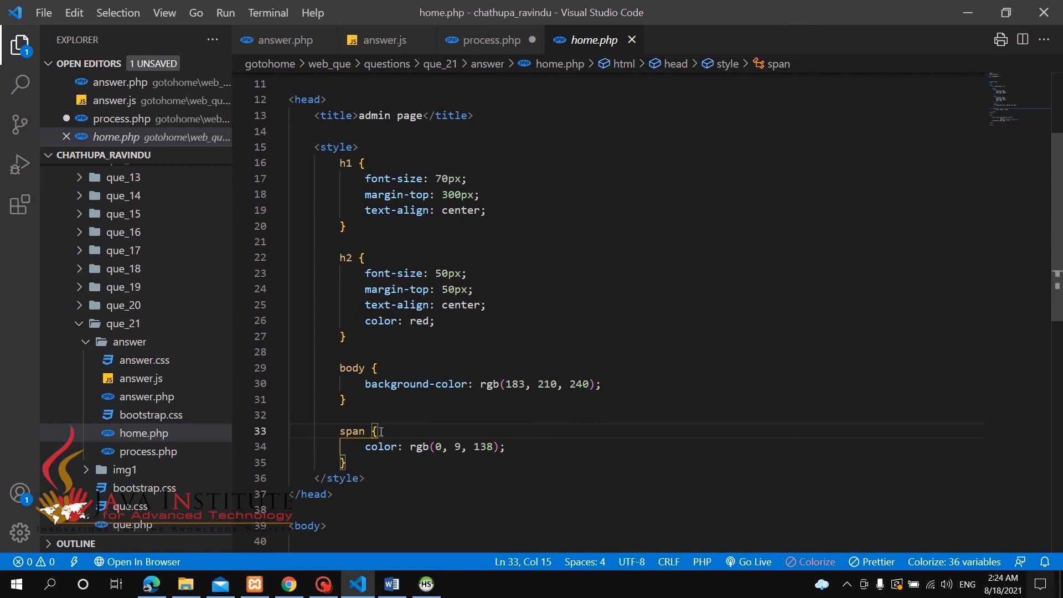
{"action": "scroll", "coordinate": [393, 483], "scroll_direction": "down", "scroll_amount": 5}
{"action": "scroll", "coordinate": [394, 457], "scroll_direction": "up", "scroll_amount": 2}
{"action": "scroll", "coordinate": [394, 409], "scroll_direction": "up", "scroll_amount": 7}
{"action": "scroll", "coordinate": [394, 410], "scroll_direction": "down", "scroll_amount": 5}
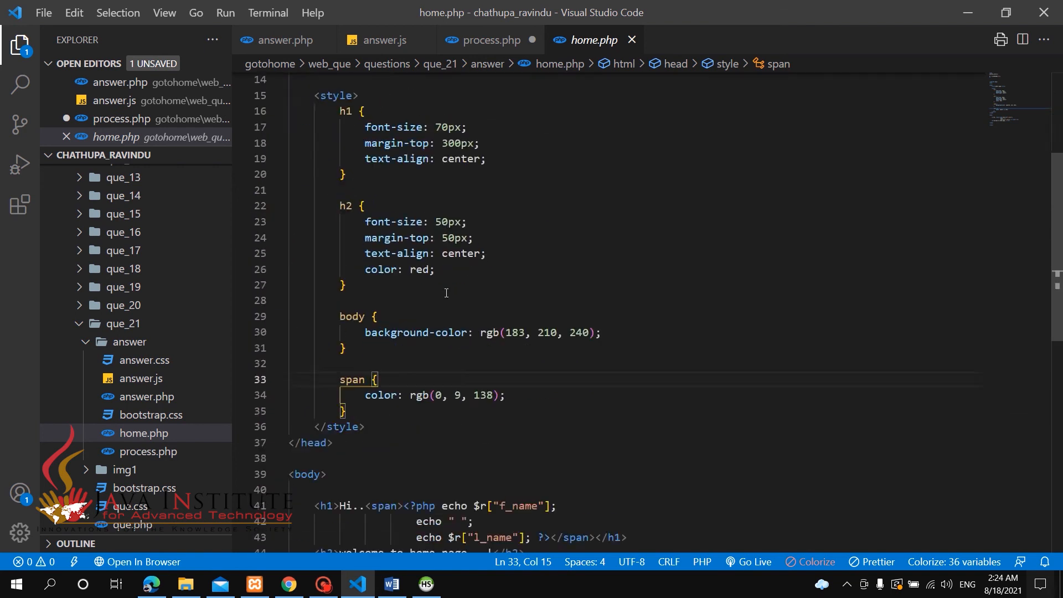
{"action": "scroll", "coordinate": [446, 292], "scroll_direction": "up", "scroll_amount": 5}
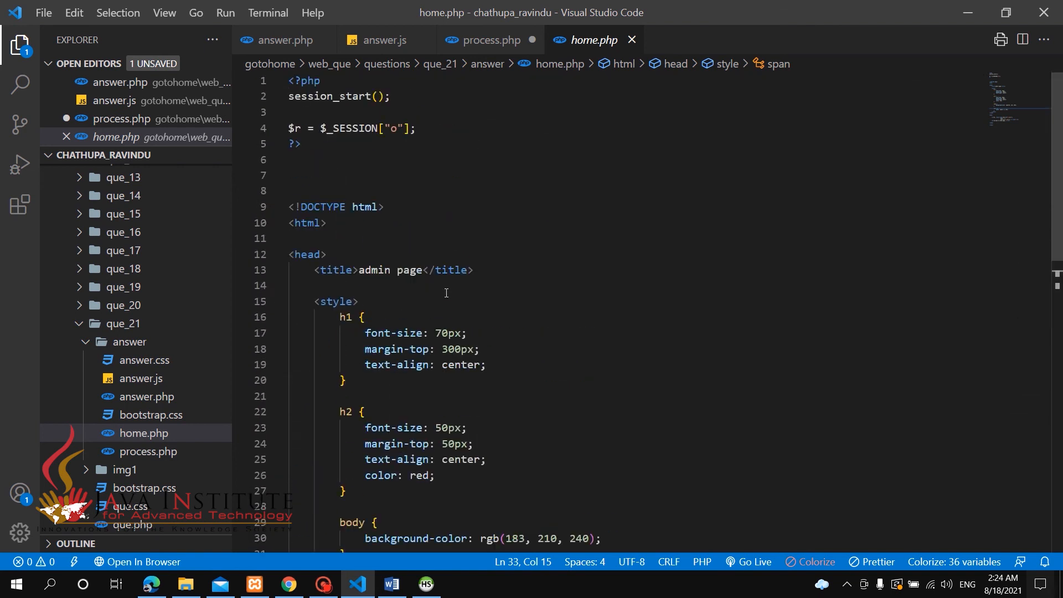